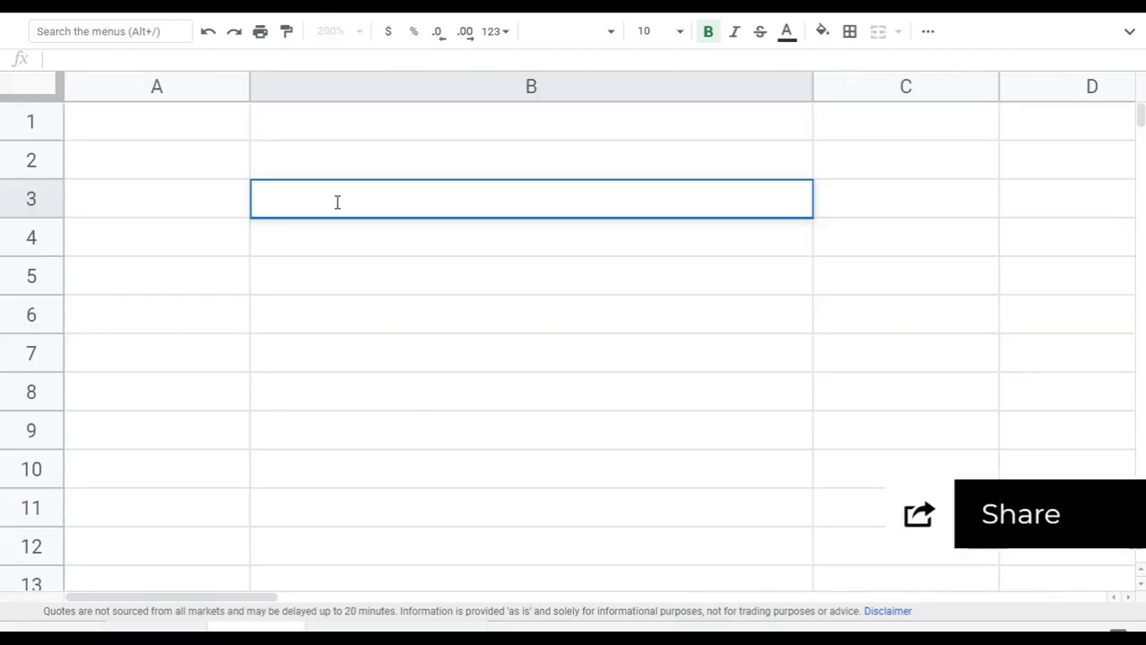
- Enter the formula =GOOGLEFINANCE("ONGC") in cell B3 to fetch the share's current price
{"action": "type", "text": "=goog"}
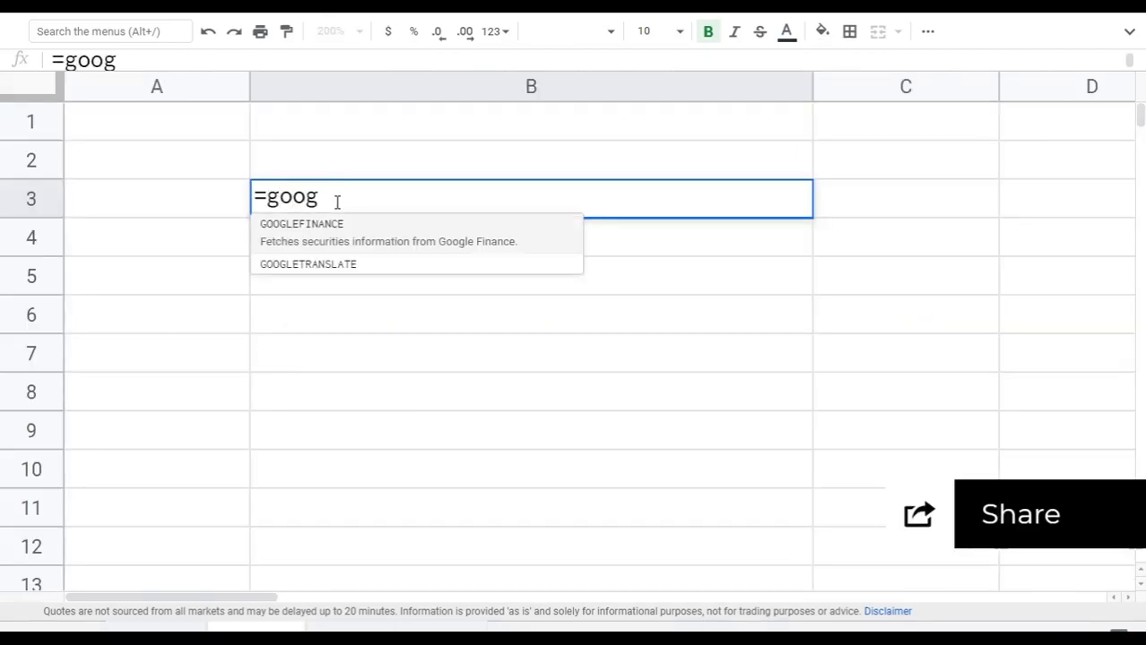
{"action": "key", "text": "Tab"}
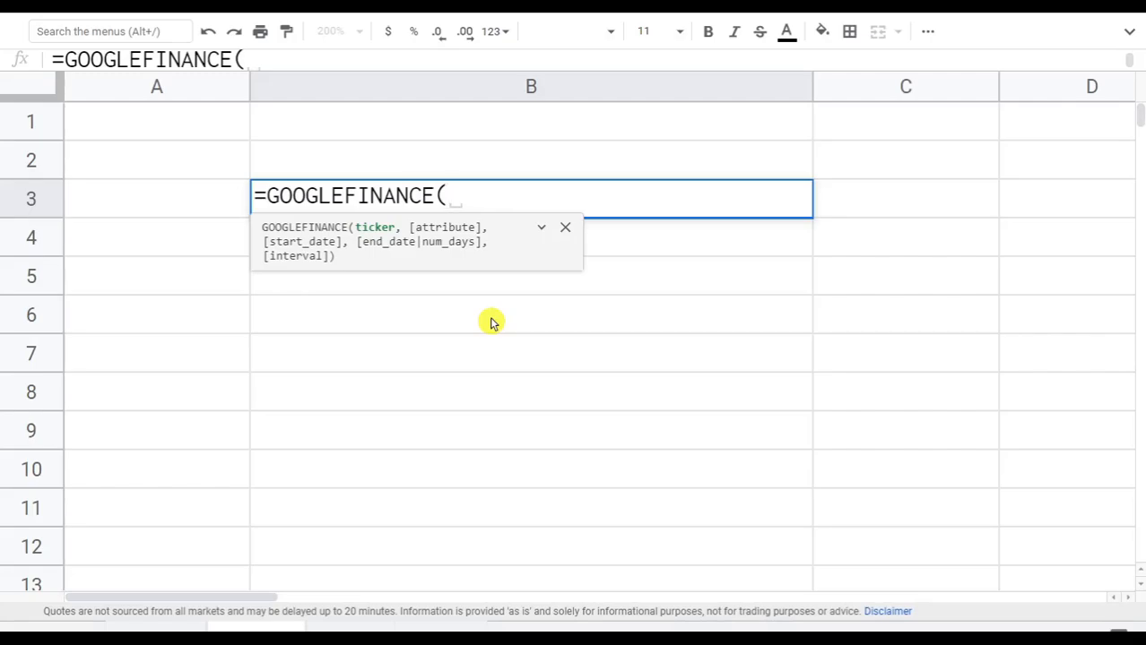
{"action": "type", "text": "O"}
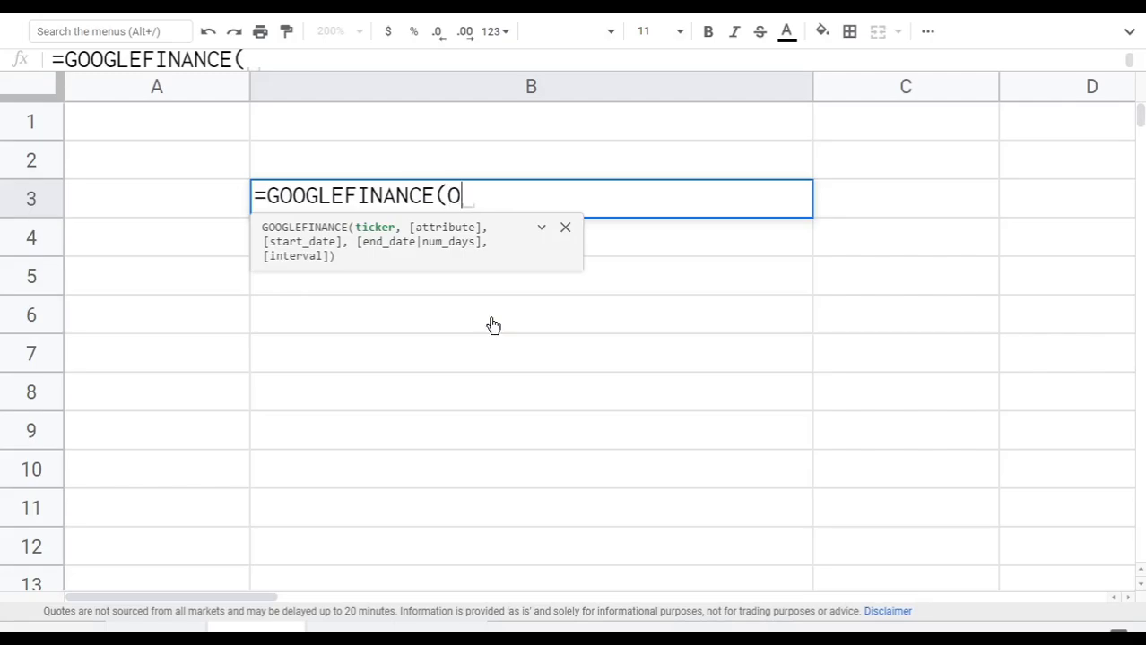
{"action": "key", "text": "BackSpace"}
{"action": "type", "text": "\"ONGC\")"}
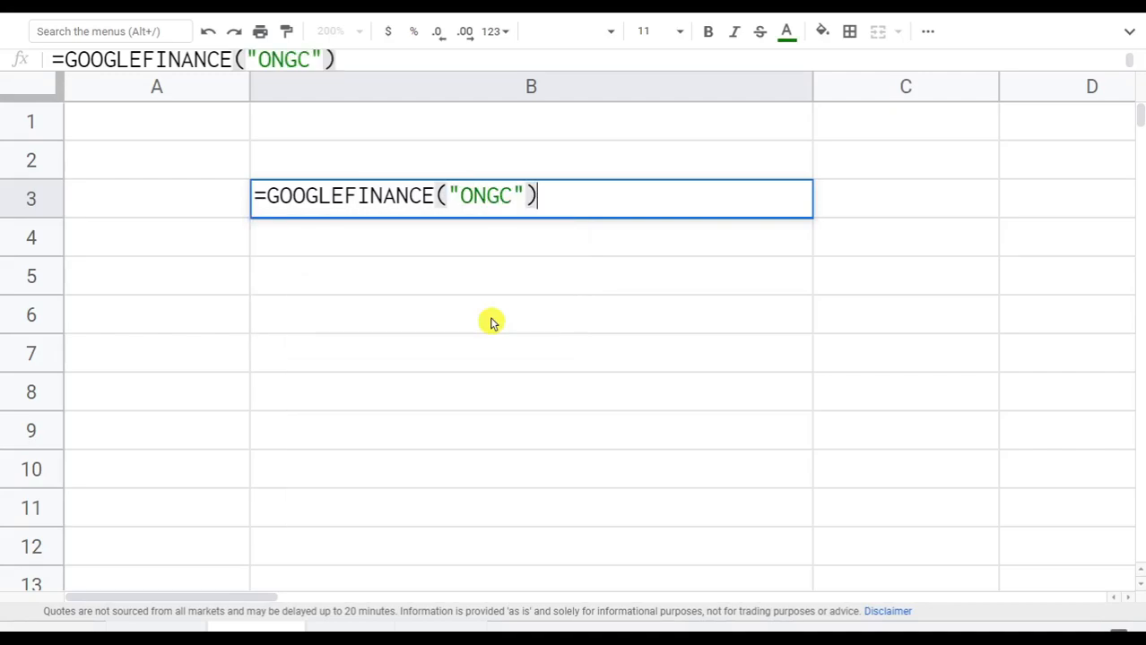
{"action": "key", "text": "Return"}
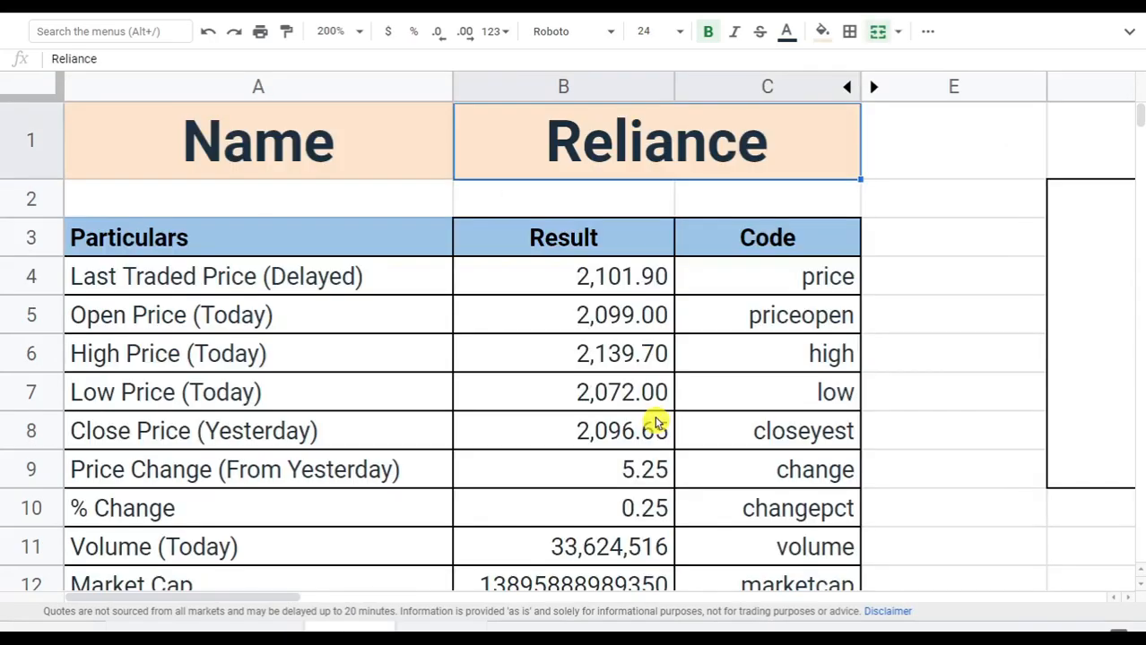
- Examine the Code, Particulars and Result columns of the Reliance table and the formula behind the Last Traded Price result
{"action": "key", "text": "Down"}
{"action": "key", "text": "Down"}
{"action": "key", "text": "Right"}
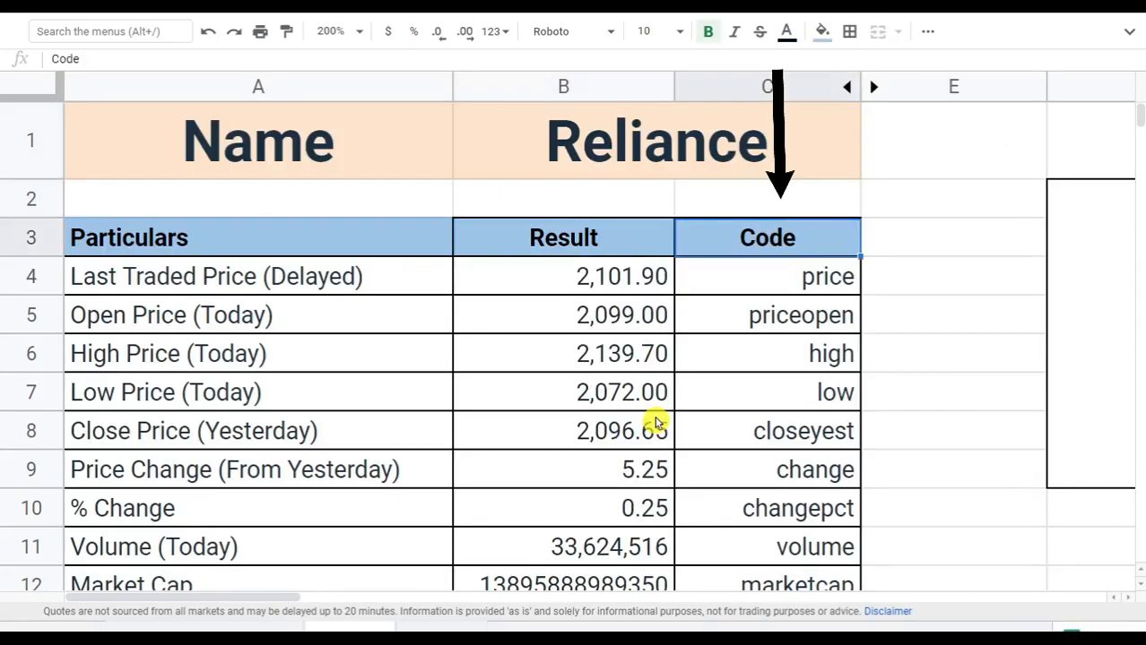
{"action": "key", "text": "Left"}
{"action": "key", "text": "Left"}
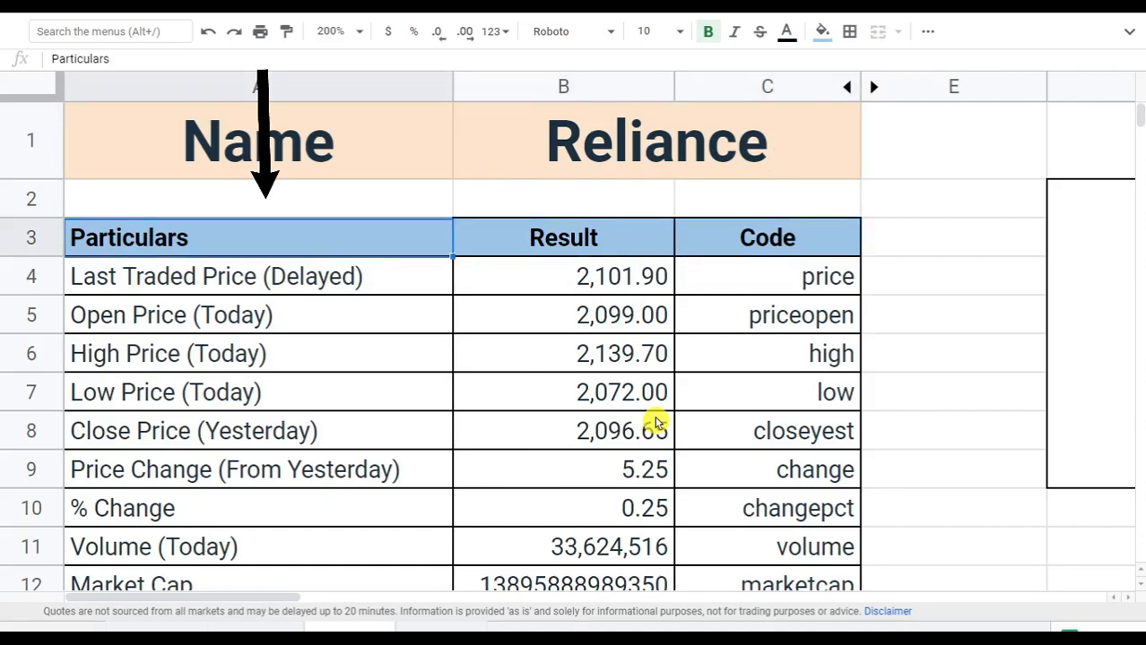
{"action": "key", "text": "Down"}
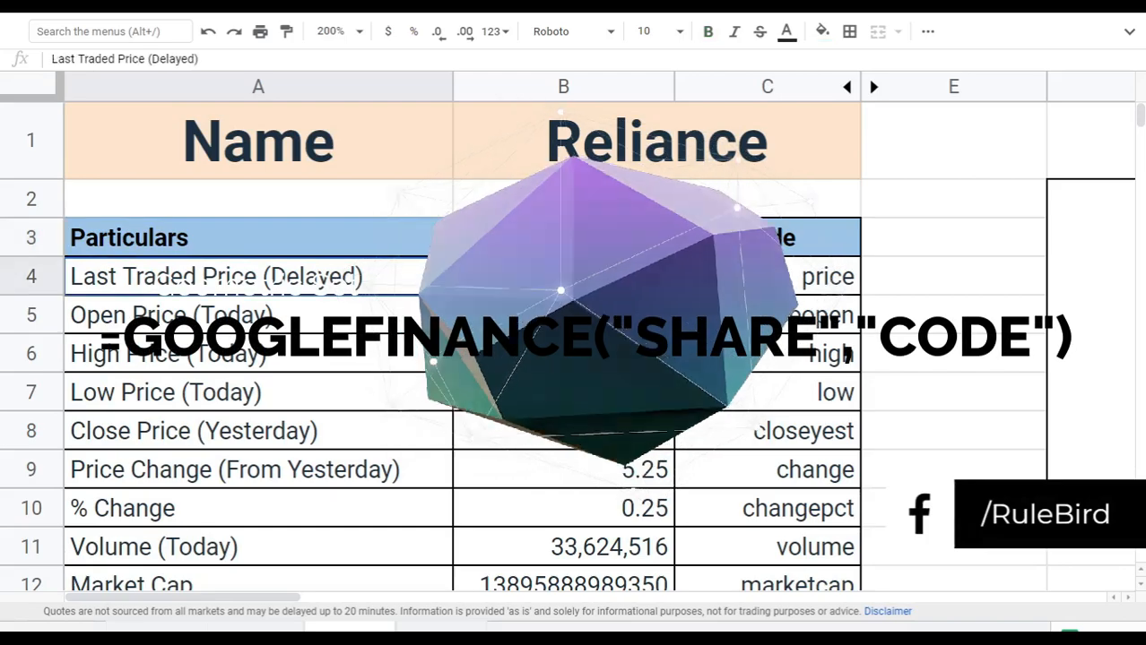
{"action": "key", "text": "Right"}
{"action": "key", "text": "Right"}
{"action": "key", "text": "Up"}
{"action": "key", "text": "Left"}
{"action": "key", "text": "Down"}
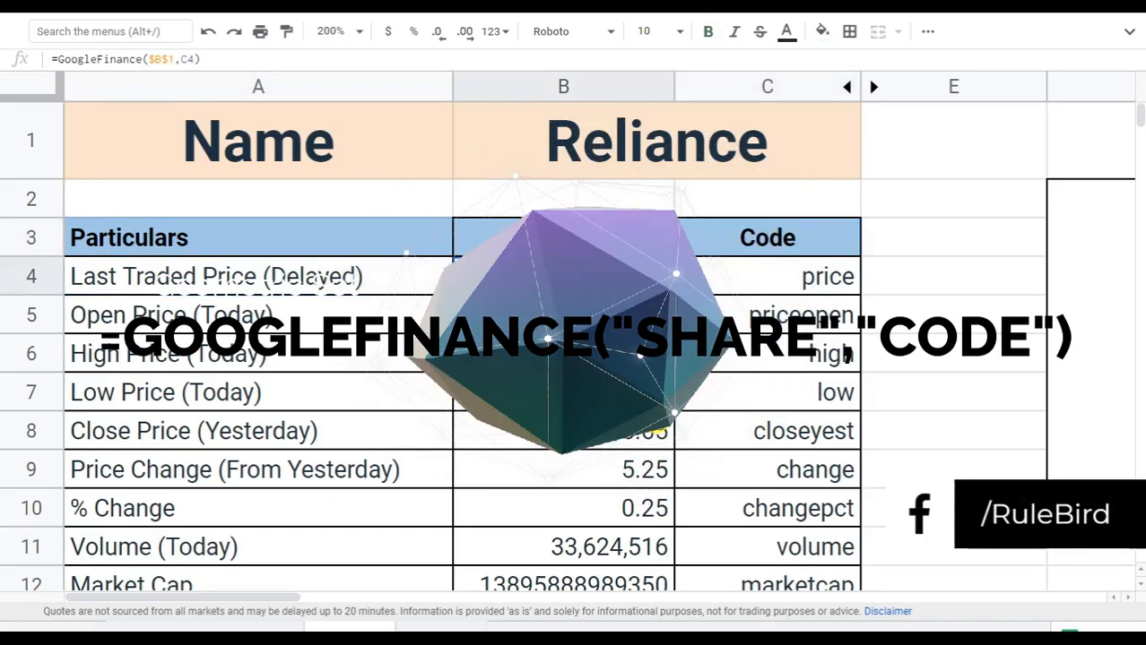
{"action": "key", "text": "F2"}
{"action": "key", "text": "Escape"}
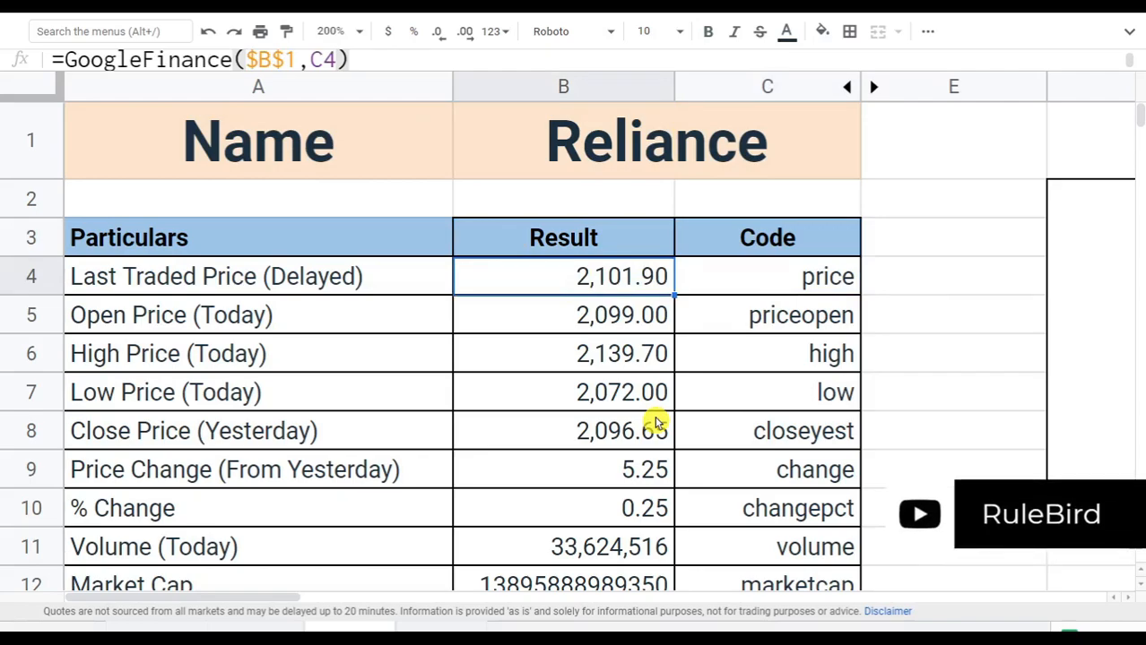
- Review the GoogleFinance formulas in the Result column from Open Price down to Currency Traded, comparing each with its code
{"action": "key", "text": "Down"}
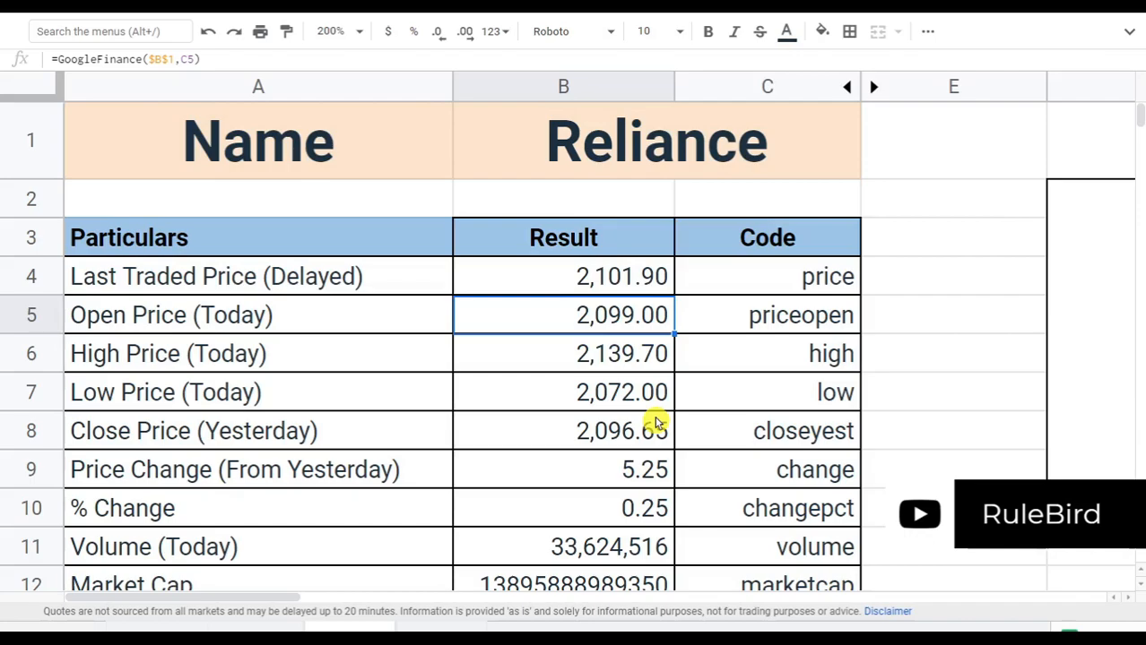
{"action": "key", "text": "Down"}
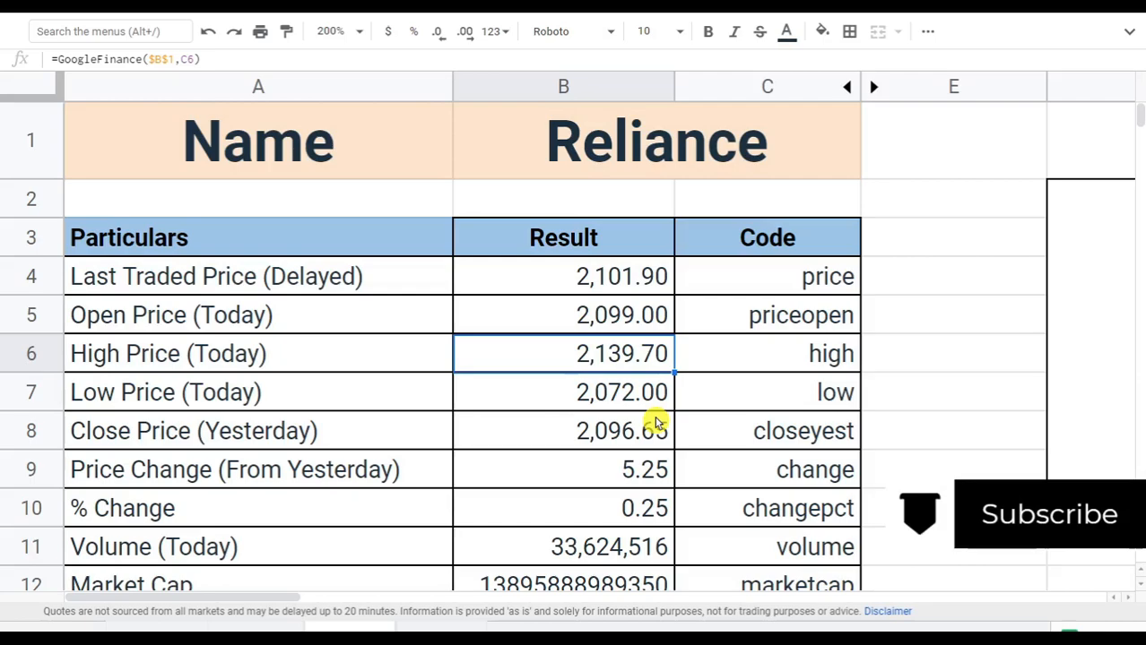
{"action": "key", "text": "Down"}
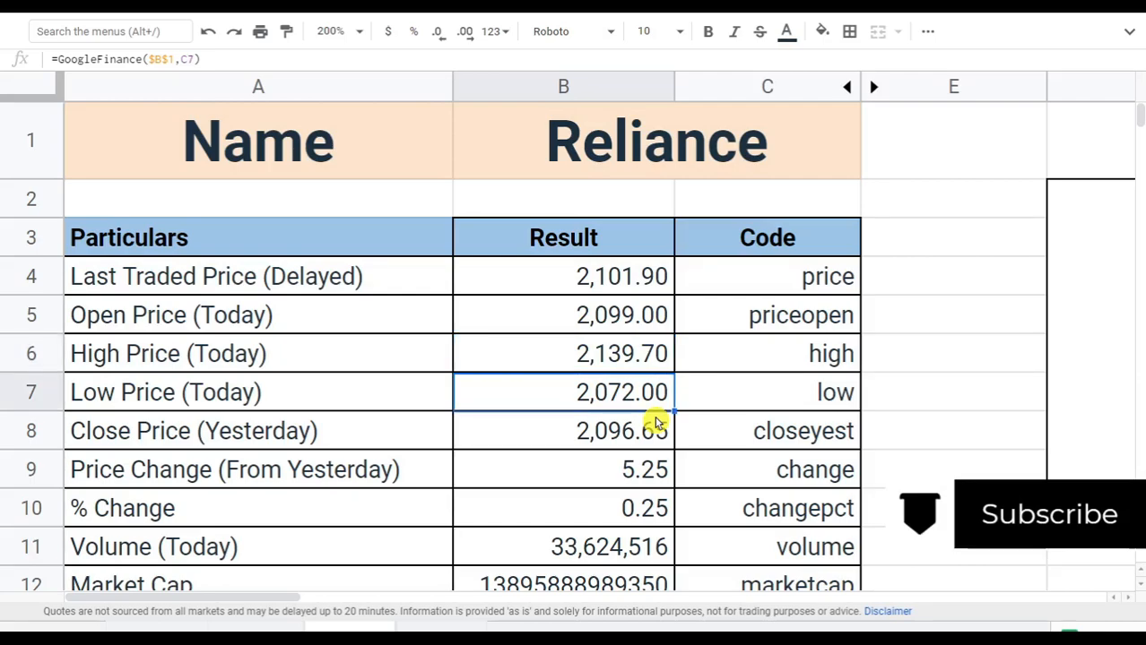
{"action": "key", "text": "Down"}
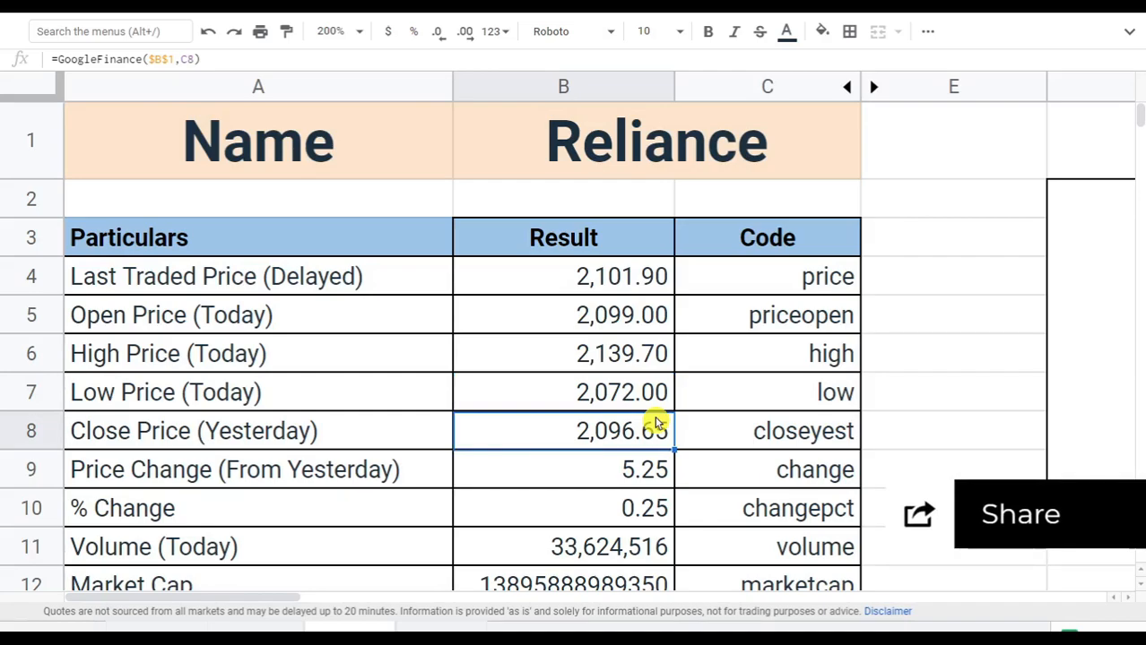
{"action": "key", "text": "Down"}
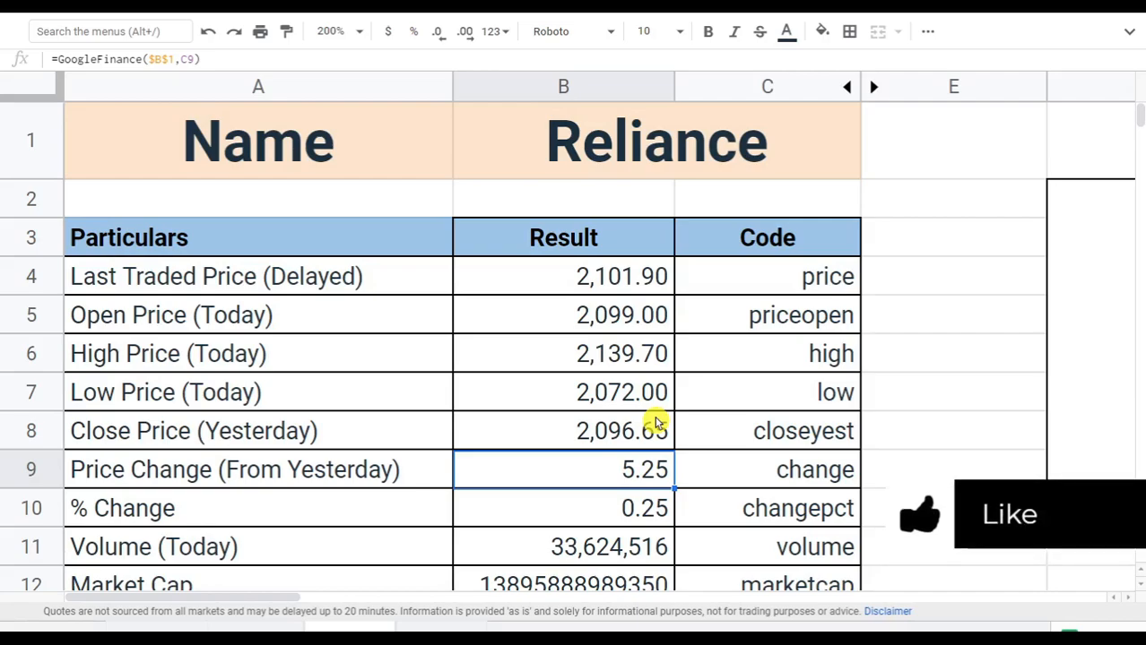
{"action": "key", "text": "Down"}
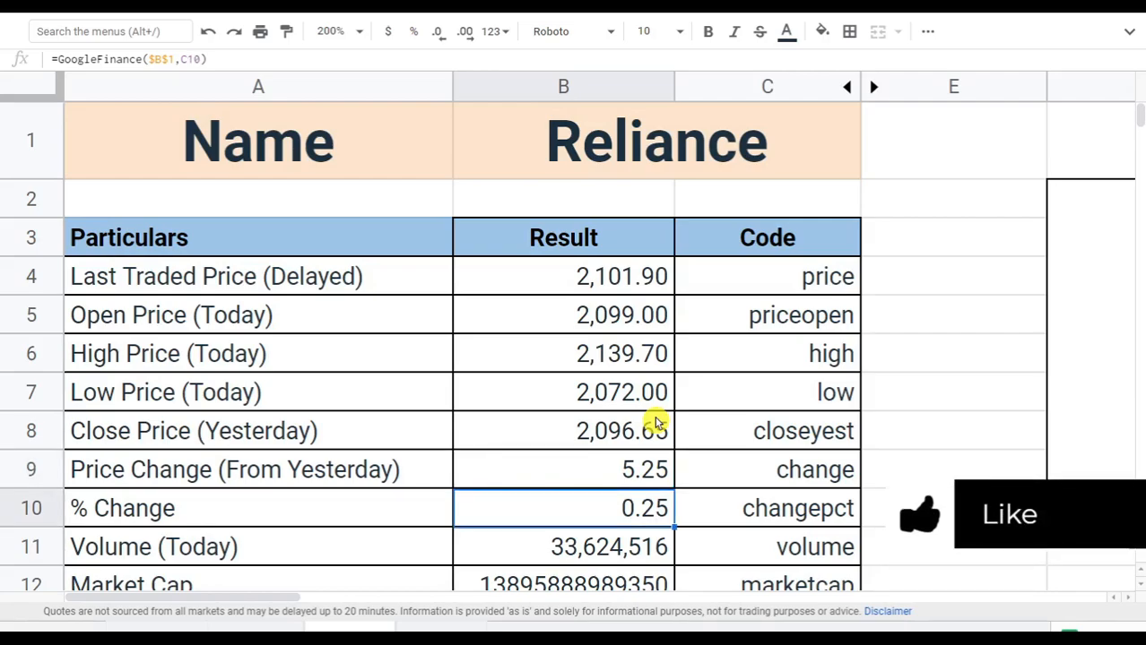
{"action": "key", "text": "Down"}
{"action": "key", "text": "Down"}
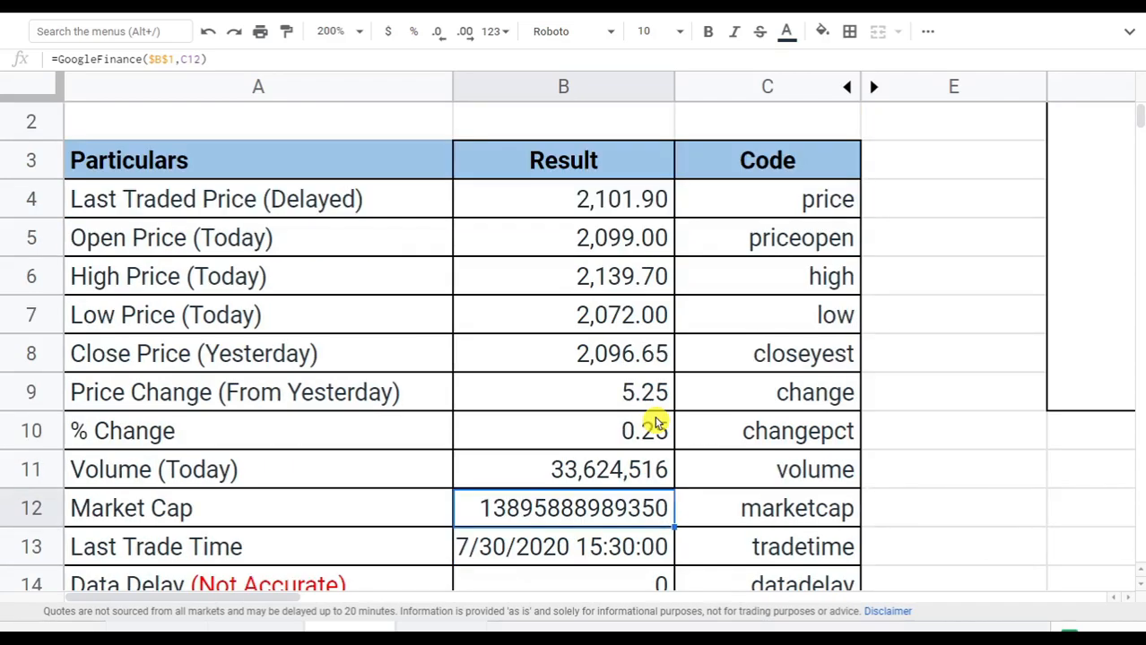
{"action": "key", "text": "Down"}
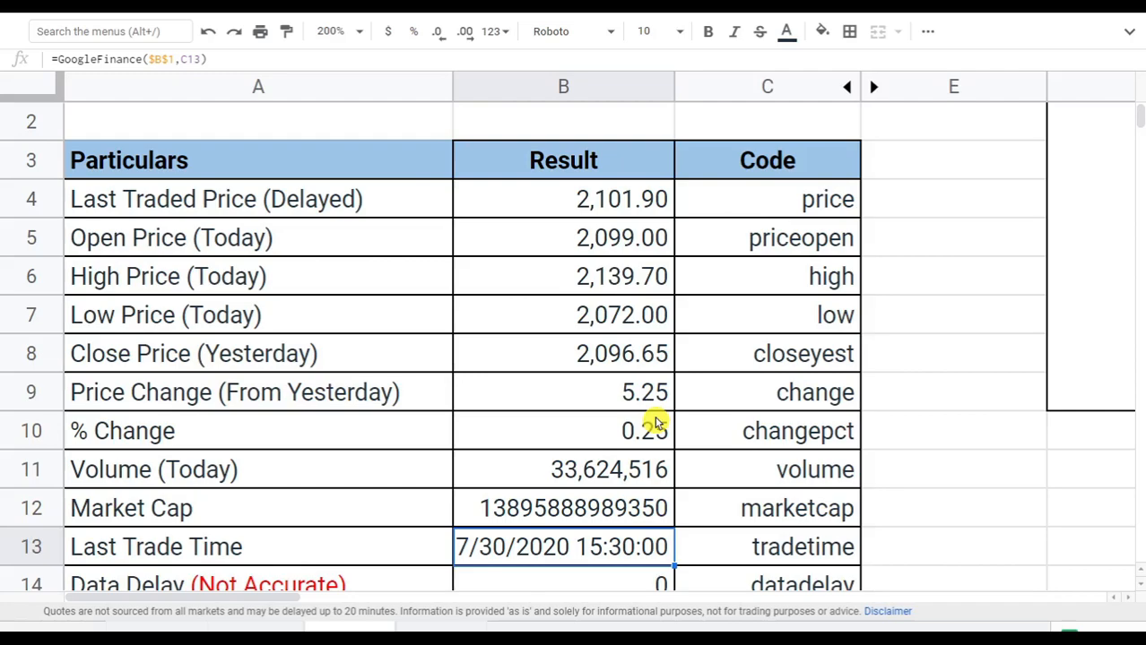
{"action": "key", "text": "Down"}
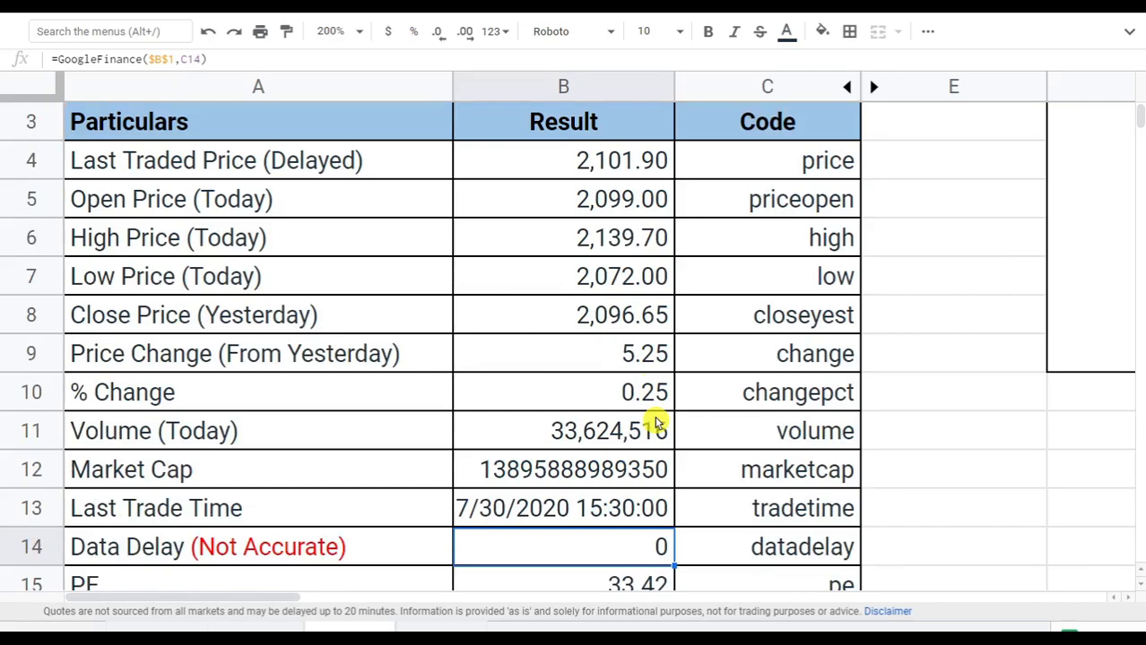
{"action": "key", "text": "Down"}
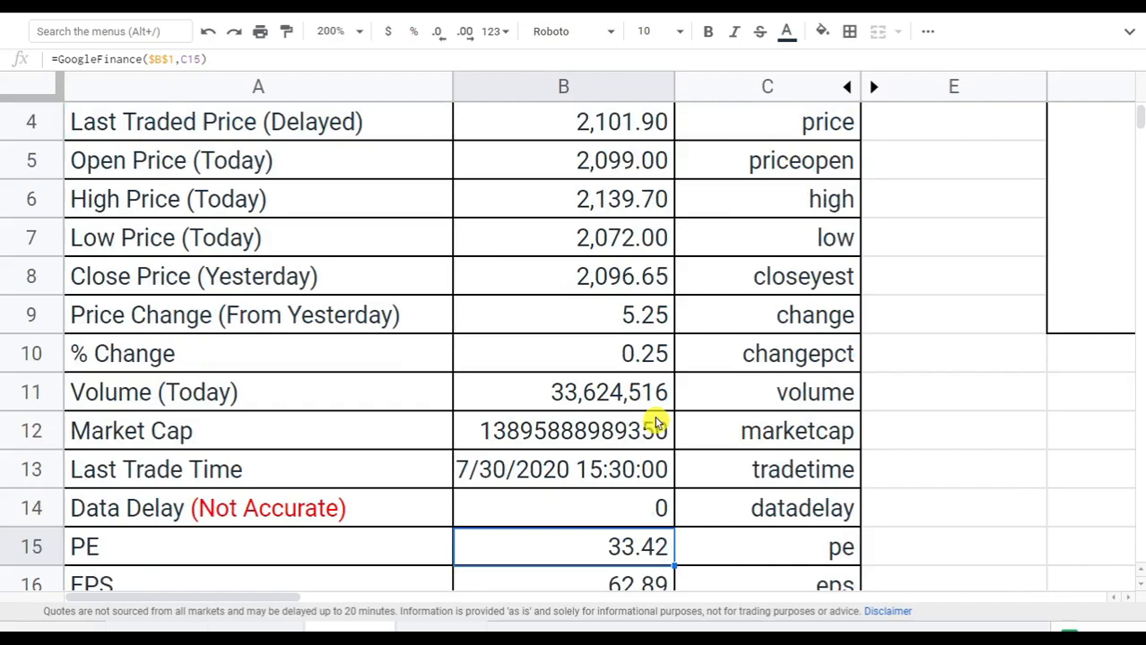
{"action": "key", "text": "Down"}
{"action": "key", "text": "Down"}
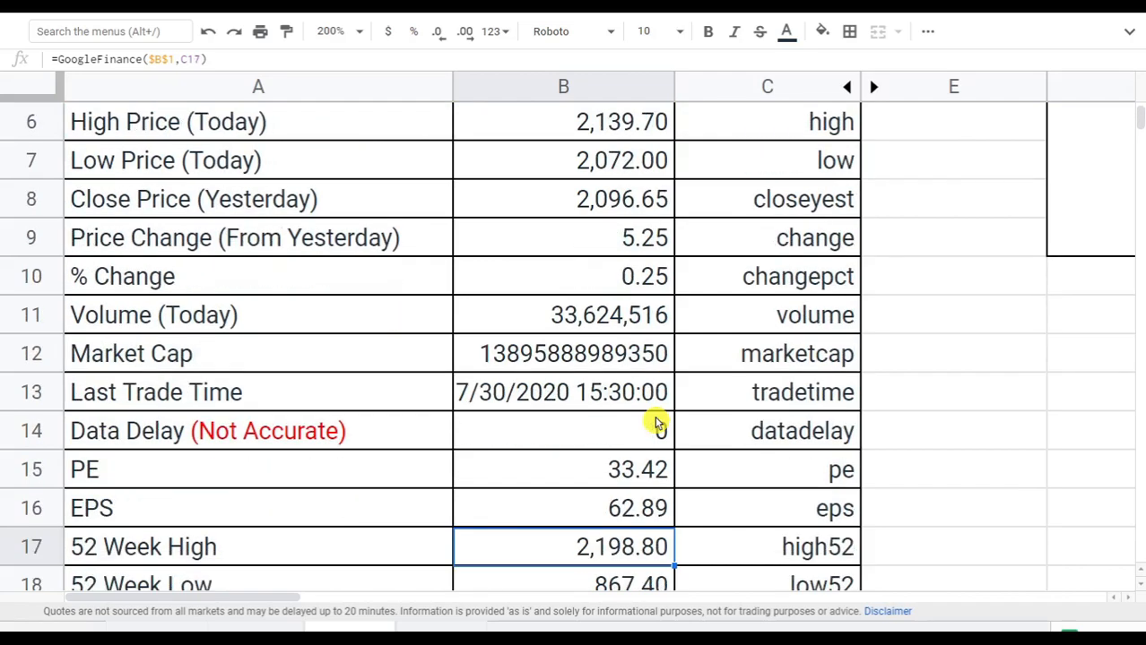
{"action": "key", "text": "Down"}
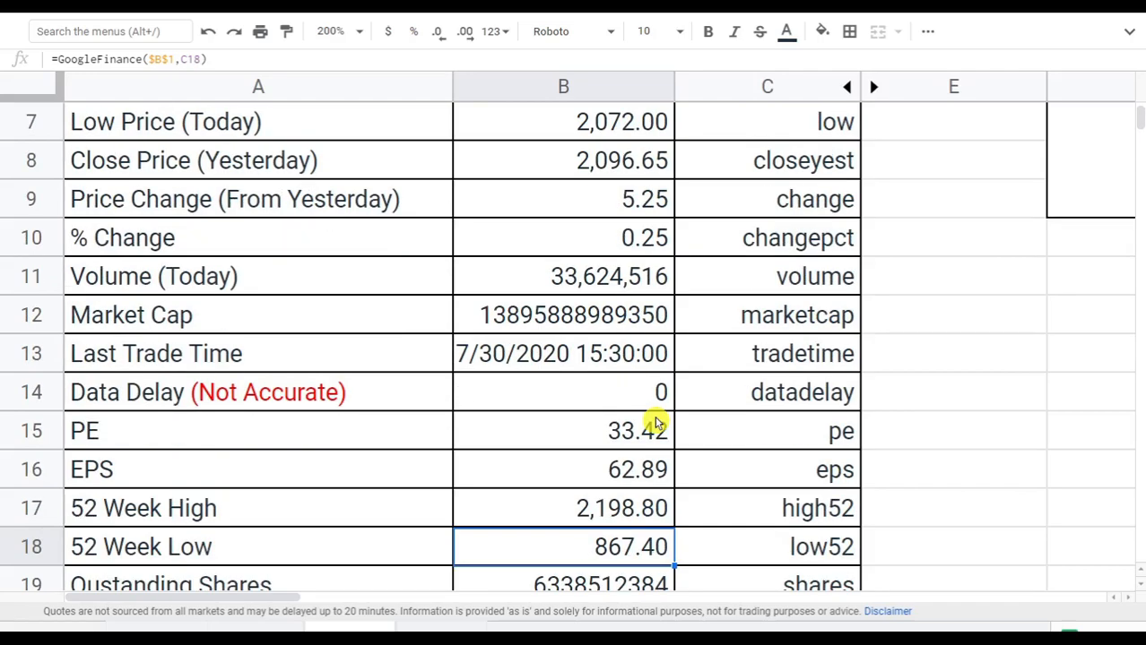
{"action": "key", "text": "Down"}
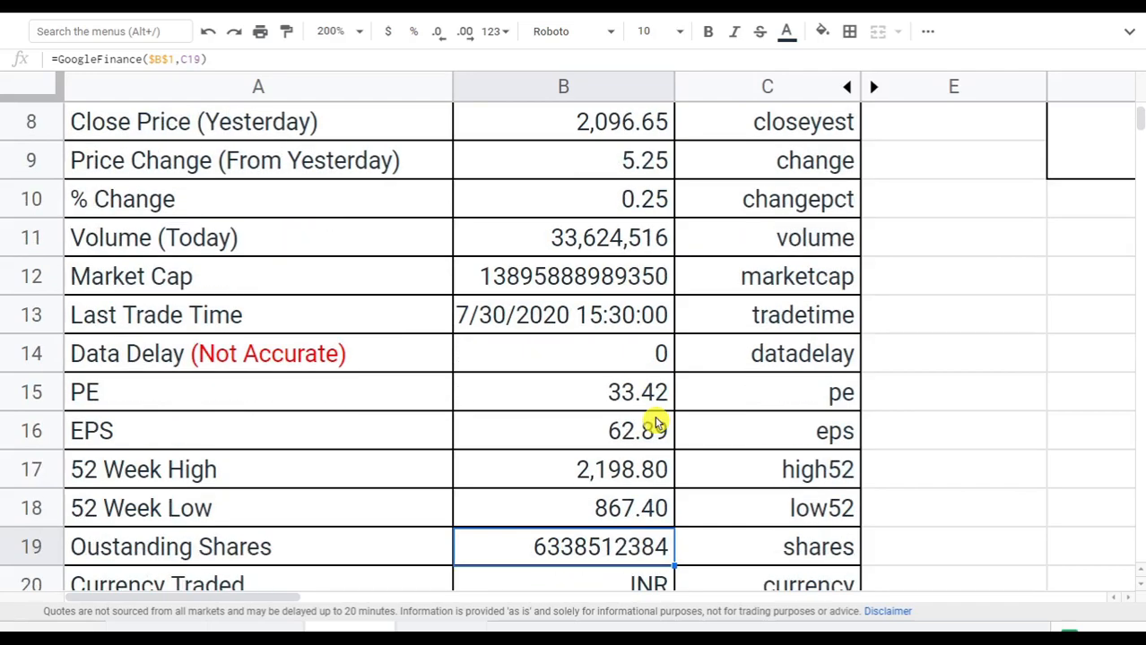
{"action": "key", "text": "Down"}
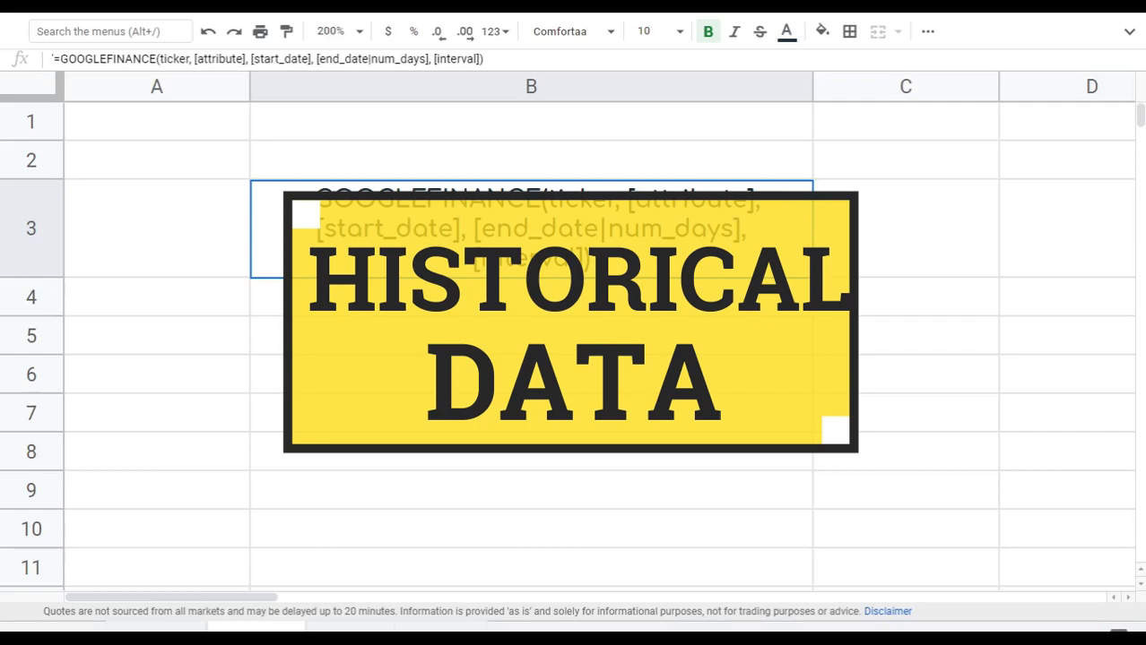
- Delete the leading apostrophe from the GOOGLEFINANCE syntax text in cell B3 to turn it into a formula
{"action": "key", "text": "F2"}
{"action": "key", "text": "Up"}
{"action": "key", "text": "Left"}
{"action": "key", "text": "Left"}
{"action": "key", "text": "Left"}
{"action": "key", "text": "Left"}
{"action": "key", "text": "Left"}
{"action": "key", "text": "Left"}
{"action": "key", "text": "Left"}
{"action": "key", "text": "Left"}
{"action": "key", "text": "Left"}
{"action": "key", "text": "Left"}
{"action": "key", "text": "Left"}
{"action": "key", "text": "Left"}
{"action": "key", "text": "Left"}
{"action": "key", "text": "Left"}
{"action": "key", "text": "Left"}
{"action": "key", "text": "Left"}
{"action": "key", "text": "Left"}
{"action": "key", "text": "Left"}
{"action": "key", "text": "Left"}
{"action": "key", "text": "Left"}
{"action": "key", "text": "Left"}
{"action": "key", "text": "Left"}
{"action": "key", "text": "Left"}
{"action": "key", "text": "Left"}
{"action": "key", "text": "Left"}
{"action": "key", "text": "Left"}
{"action": "key", "text": "Left"}
{"action": "key", "text": "Left"}
{"action": "key", "text": "Left"}
{"action": "key", "text": "Left"}
{"action": "key", "text": "Left"}
{"action": "key", "text": "Left"}
{"action": "key", "text": "Left"}
{"action": "key", "text": "Left"}
{"action": "key", "text": "Left"}
{"action": "key", "text": "Left"}
{"action": "key", "text": "Left"}
{"action": "key", "text": "Left"}
{"action": "key", "text": "Left"}
{"action": "key", "text": "Delete"}
- Replace the ticker placeholder in the B3 formula with "ONGC"
{"action": "key", "text": "Right"}
{"action": "key", "text": "Right"}
{"action": "key", "text": "Right"}
{"action": "key", "text": "Right"}
{"action": "key", "text": "Right"}
{"action": "key", "text": "Right"}
{"action": "key", "text": "Right"}
{"action": "key", "text": "Right"}
{"action": "key", "text": "Right"}
{"action": "key", "text": "Right"}
{"action": "key", "text": "Right"}
{"action": "key", "text": "Right"}
{"action": "key", "text": "Right"}
{"action": "key", "text": "Right"}
{"action": "key", "text": "Right"}
{"action": "key", "text": "shift+Right"}
{"action": "key", "text": "shift+Right"}
{"action": "key", "text": "shift+Right"}
{"action": "key", "text": "shift+Right"}
{"action": "key", "text": "shift+Right"}
{"action": "key", "text": "shift+Right"}
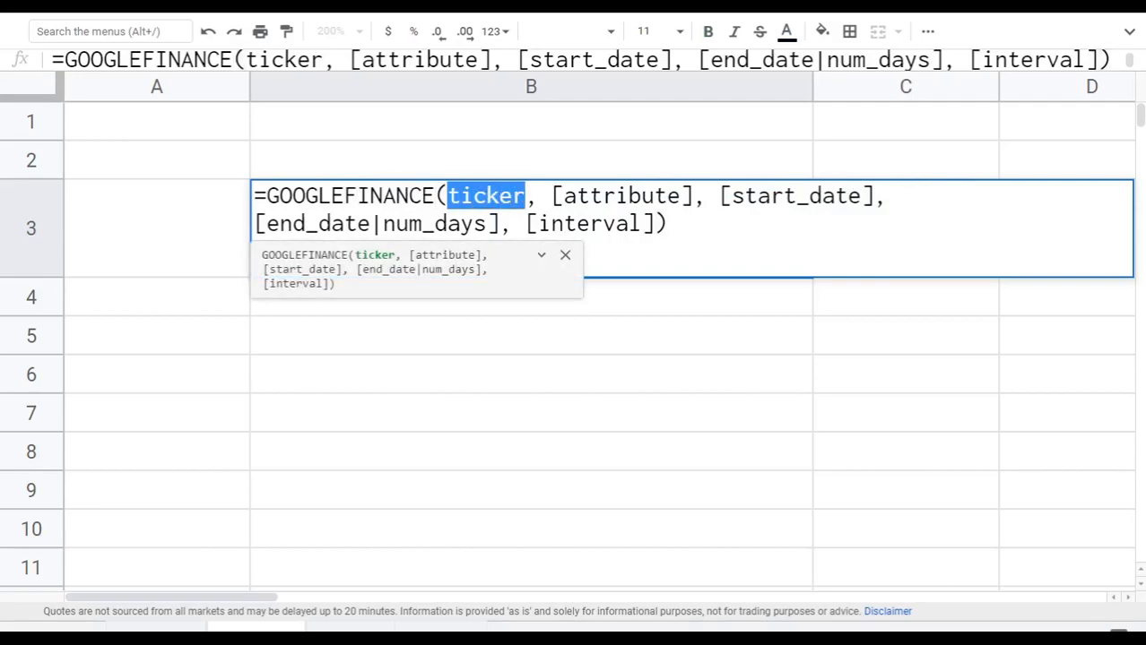
{"action": "type", "text": "\"ONGC"}
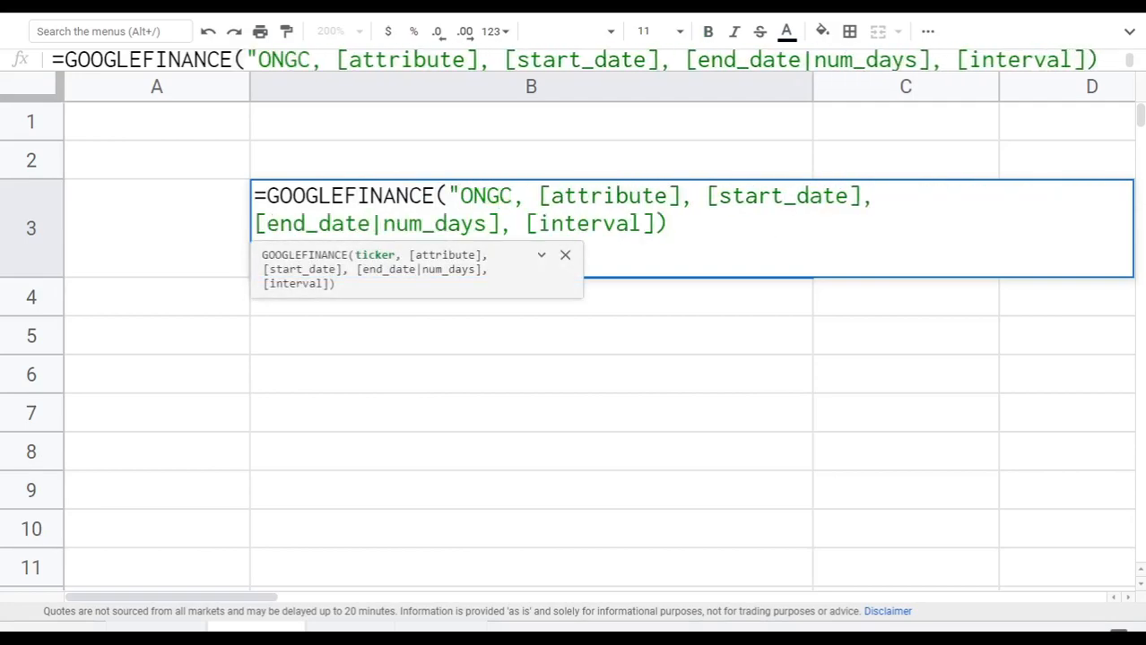
{"action": "type", "text": "\""}
- Replace the [attribute] placeholder in the B3 formula with "price", removing the space before it
{"action": "key", "text": "Right"}
{"action": "key", "text": "Right"}
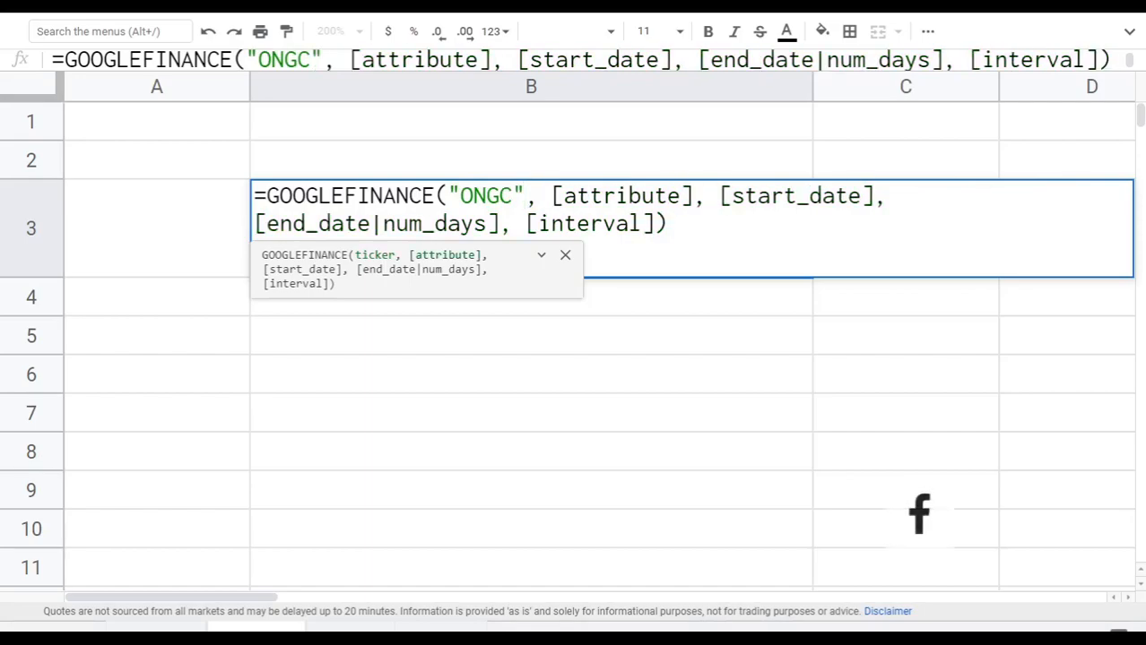
{"action": "key", "text": "BackSpace"}
{"action": "key", "text": "shift+Right"}
{"action": "key", "text": "shift+Right"}
{"action": "key", "text": "shift+Right"}
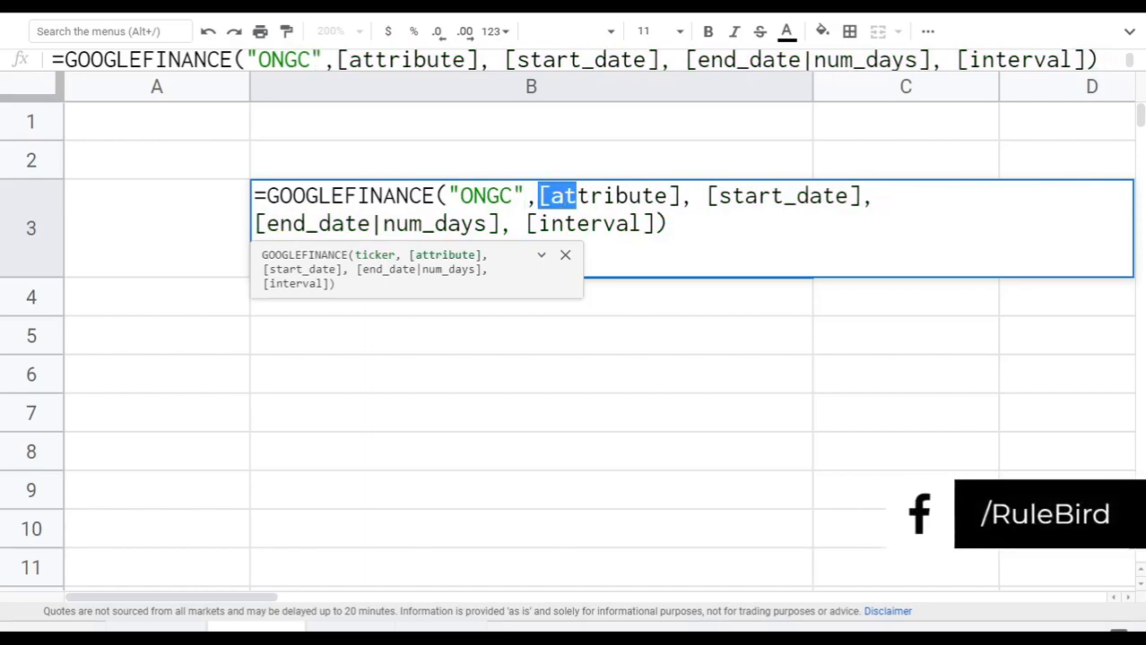
{"action": "key", "text": "shift+Right"}
{"action": "key", "text": "shift+Right"}
{"action": "key", "text": "shift+Right"}
{"action": "key", "text": "shift+Right"}
{"action": "key", "text": "shift+Right"}
{"action": "key", "text": "shift+Right"}
{"action": "key", "text": "shift+Right"}
{"action": "key", "text": "shift+Right"}
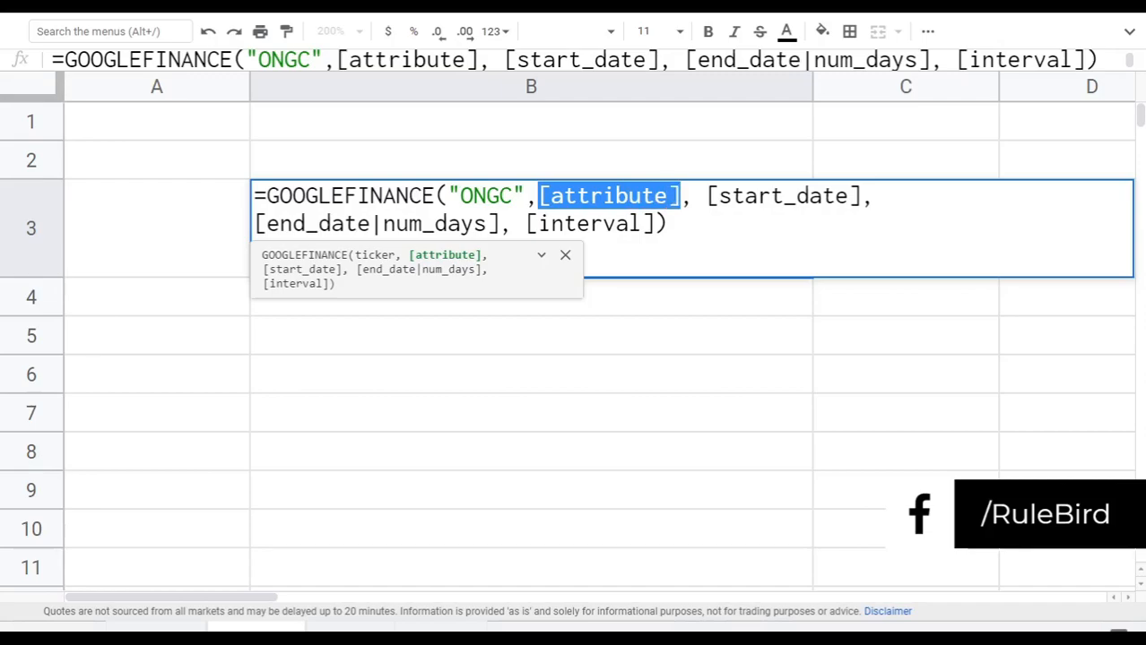
{"action": "type", "text": "\""}
{"action": "key", "text": "BackSpace"}
{"action": "type", "text": "price\""}
- Replace the [start_date] placeholder in the B3 formula with DATE(2020,2,1)
{"action": "key", "text": "Right"}
{"action": "key", "text": "Right"}
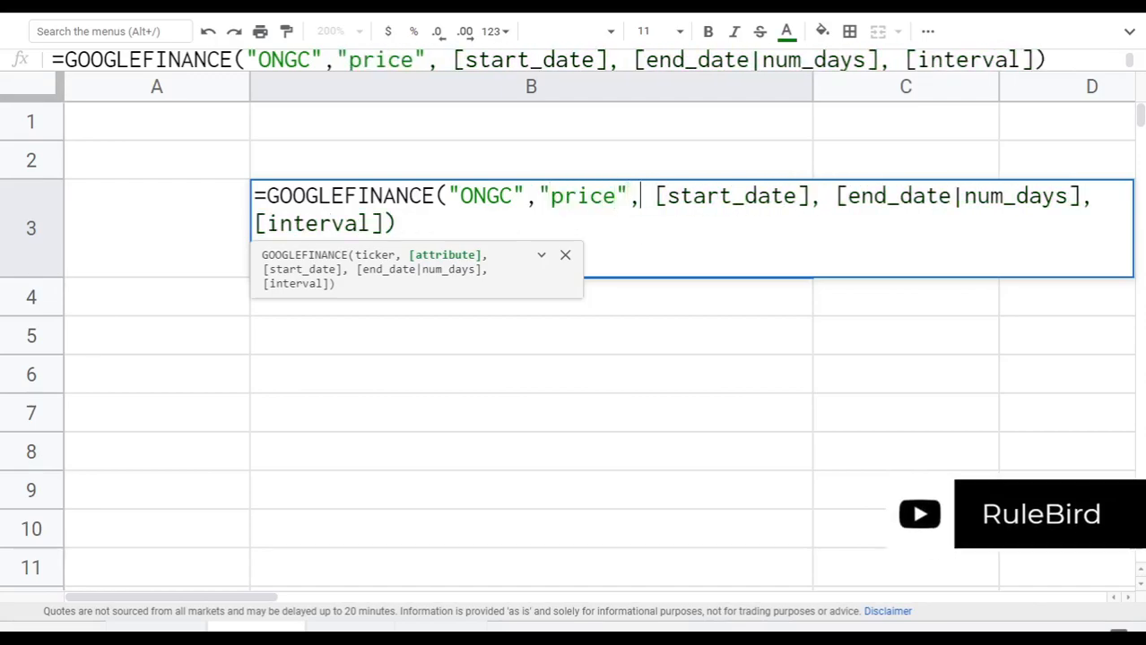
{"action": "key", "text": "ctrl+shift+Right"}
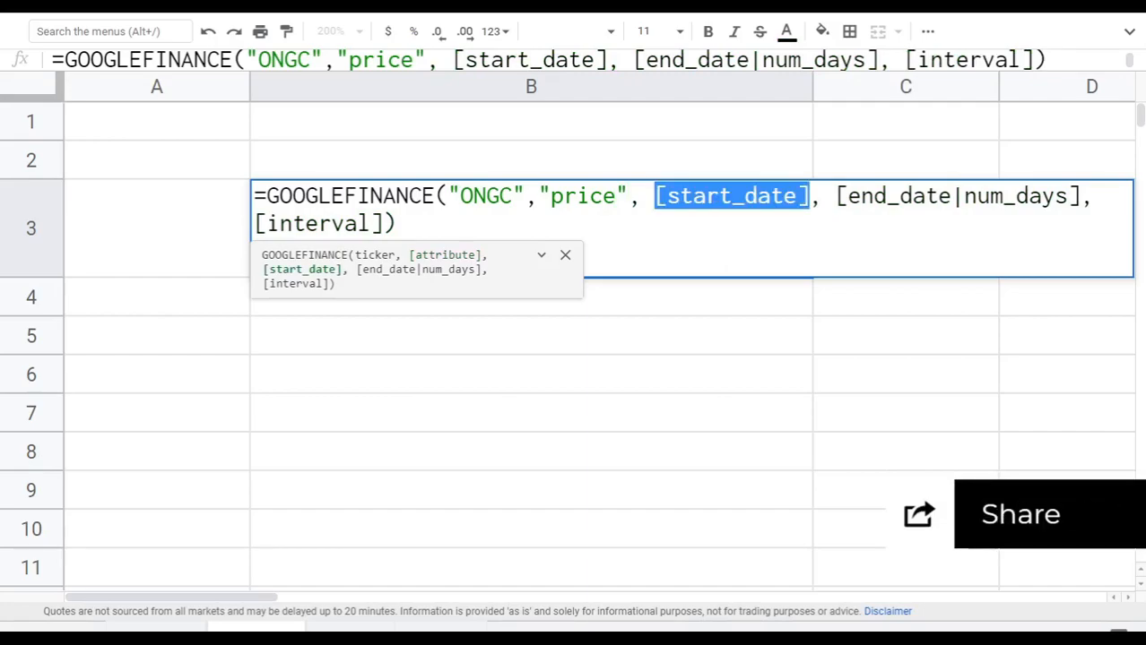
{"action": "type", "text": "date"}
{"action": "key", "text": "Tab"}
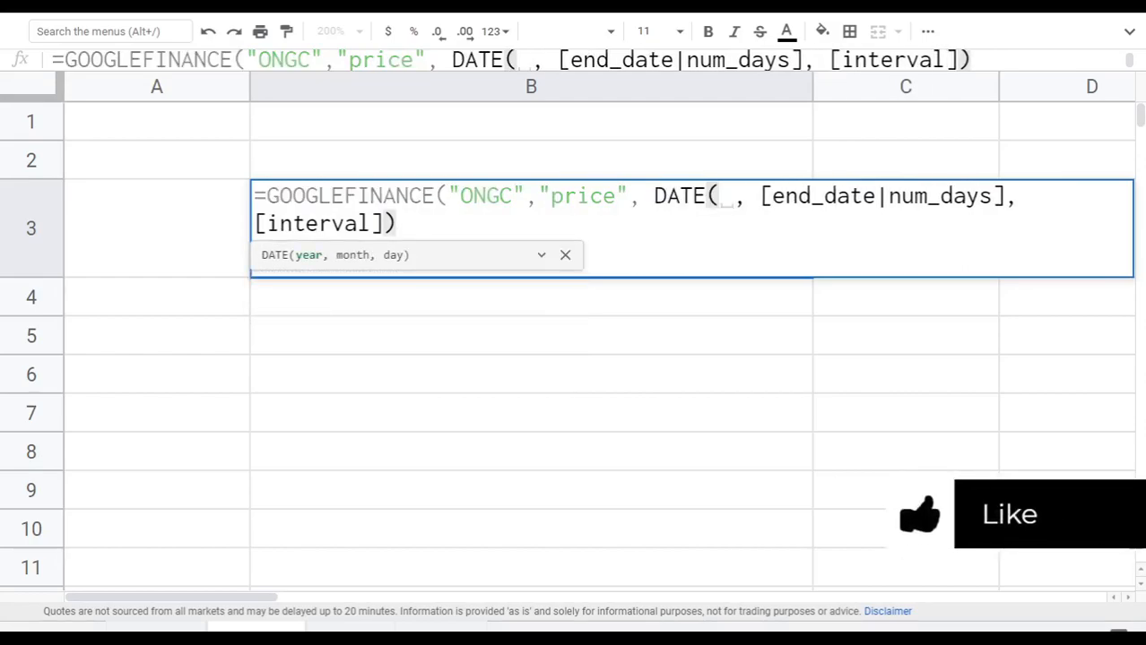
{"action": "type", "text": "2020, "}
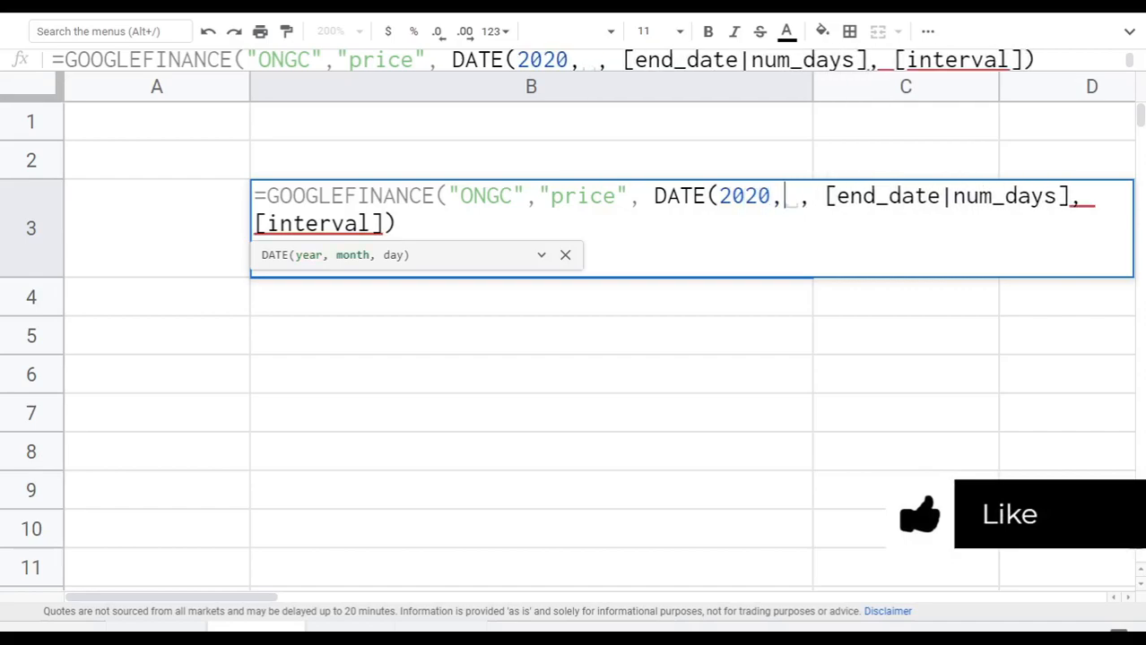
{"action": "type", "text": "2,"}
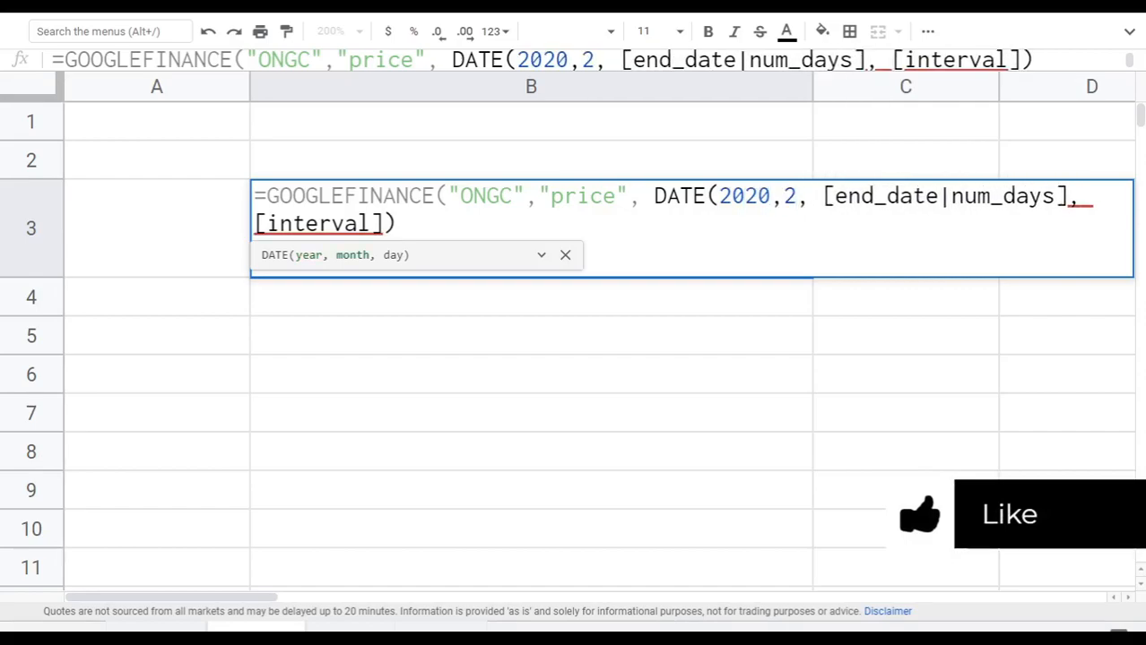
{"action": "type", "text": "1"}
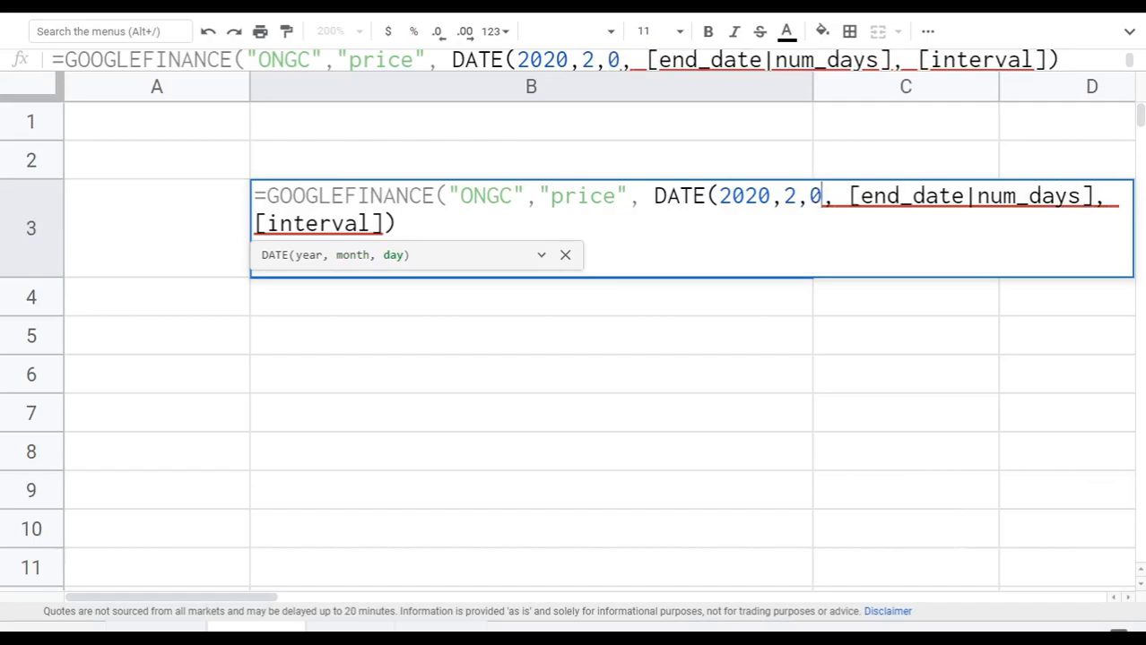
{"action": "type", "text": ")"}
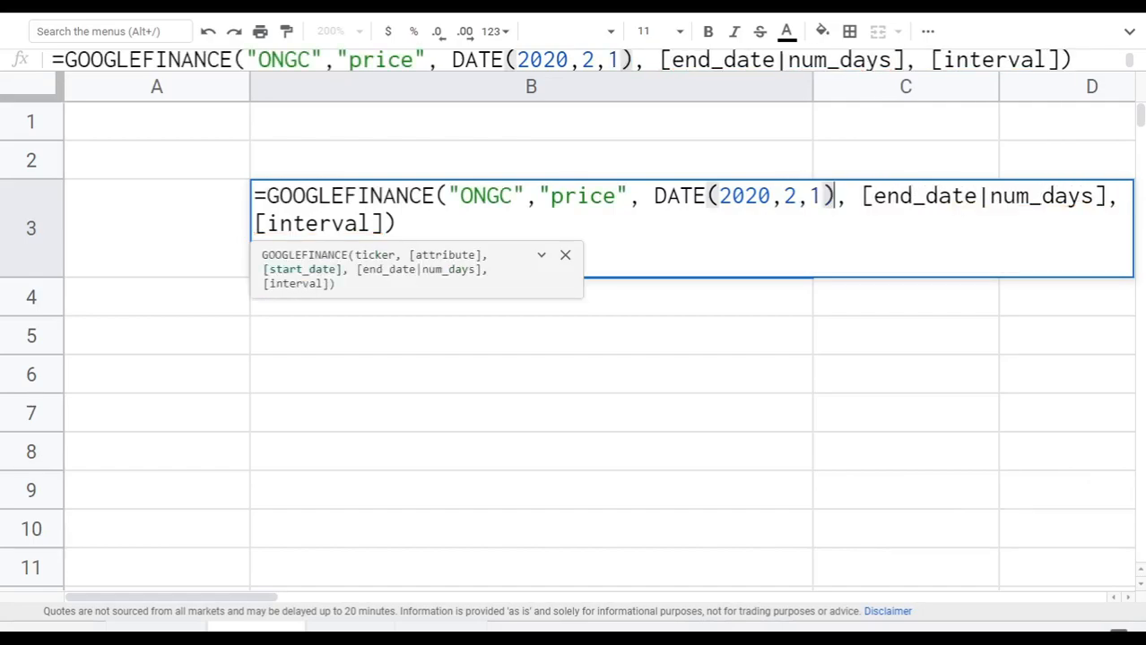
- Replace the [end_date|num_days] placeholder in the B3 formula with 8, removing the space before it
{"action": "left_click_drag", "start_coordinate": [860, 197], "coordinate": [1106, 196]}
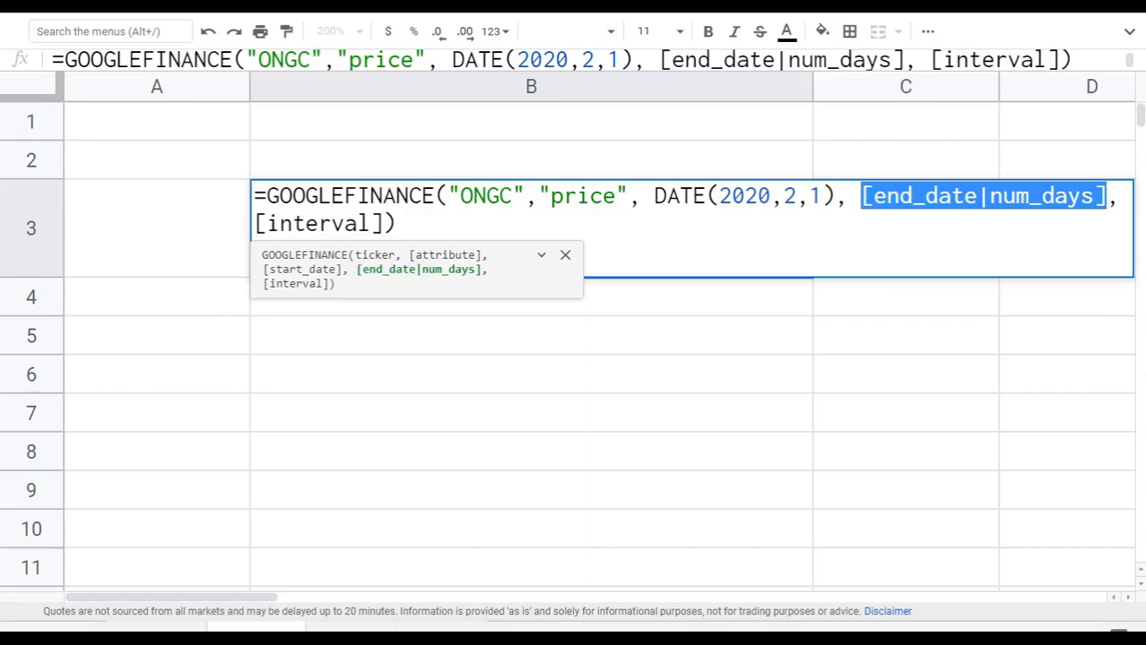
{"action": "type", "text": "8"}
{"action": "key", "text": "Left"}
{"action": "key", "text": "BackSpace"}
{"action": "key", "text": "Right"}
{"action": "key", "text": "Right"}
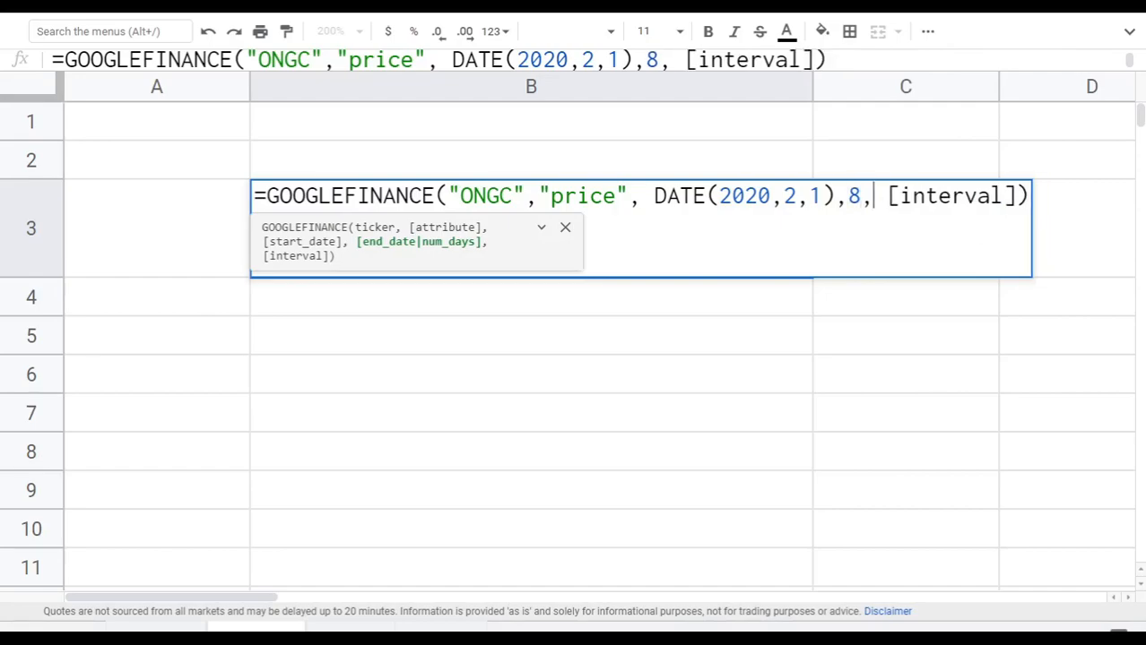
- Replace the number of days in the B3 formula with the end date DATE(2020,2,29)
{"action": "key", "text": "Left"}
{"action": "key", "text": "shift+Left"}
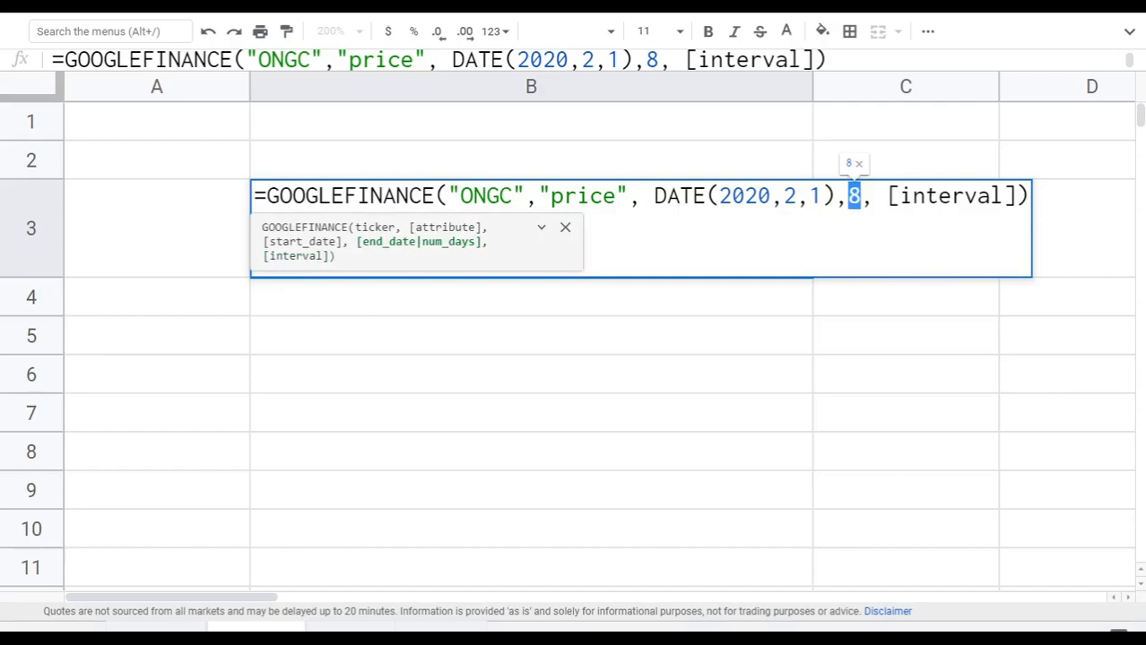
{"action": "type", "text": "Date"}
{"action": "key", "text": "Tab"}
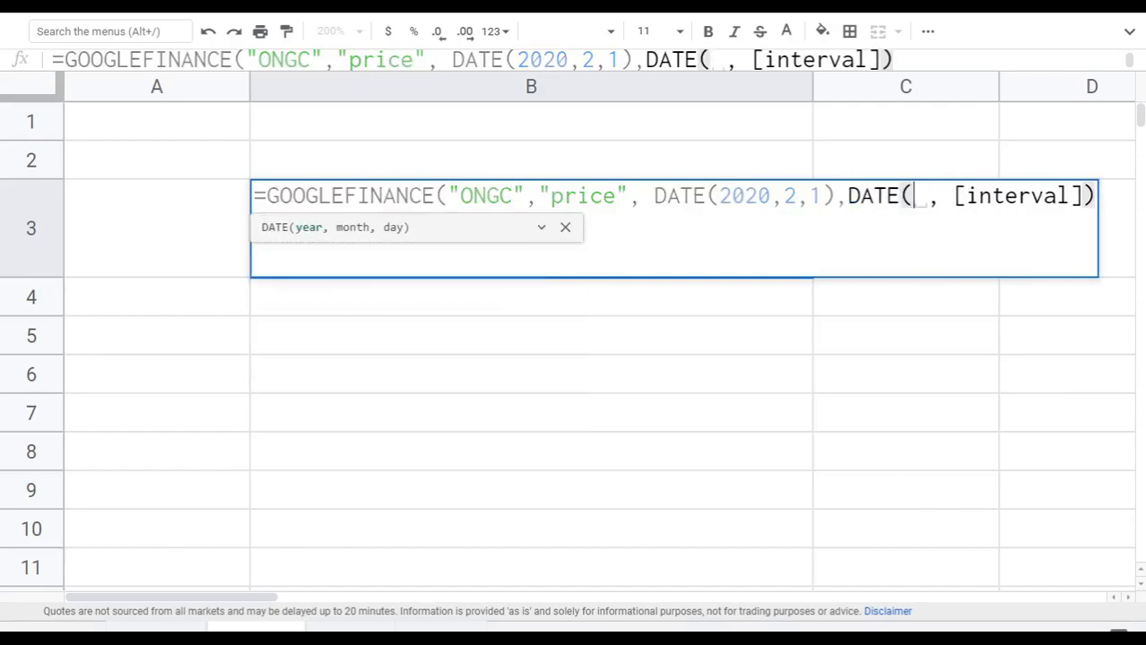
{"action": "type", "text": "2020,"}
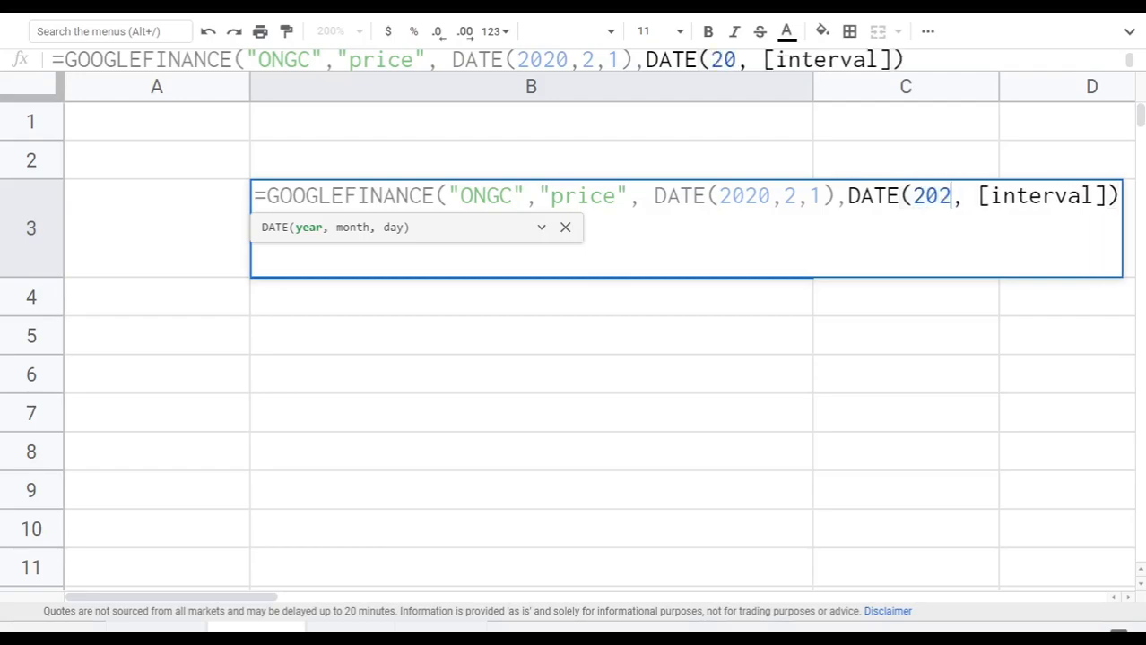
{"action": "type", "text": "2,2"}
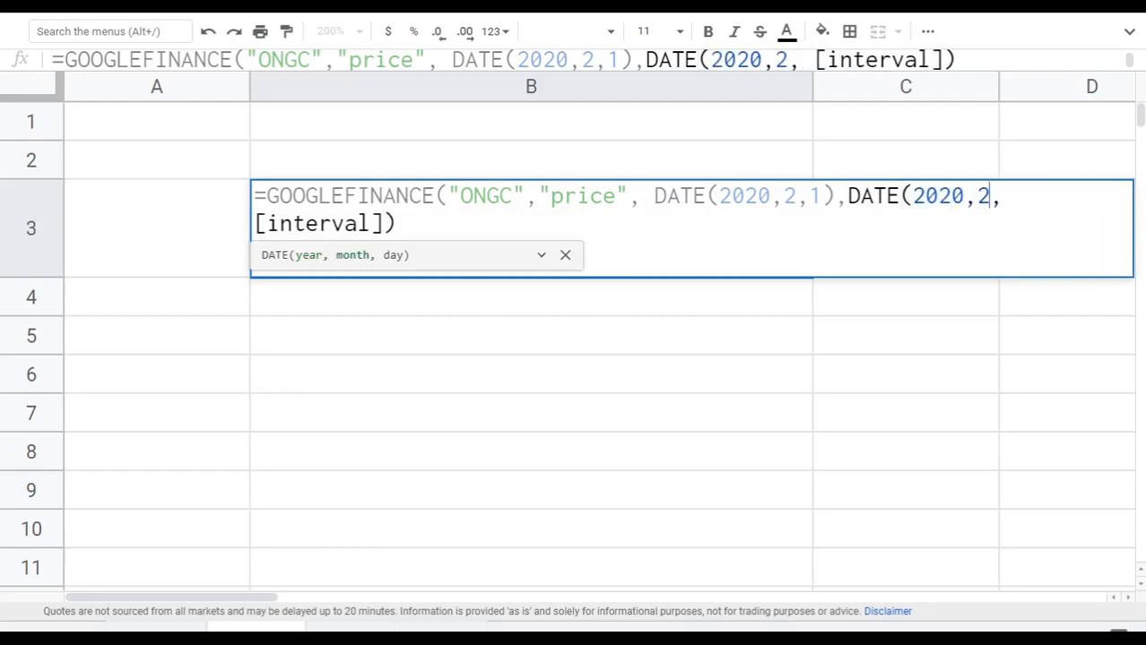
{"action": "type", "text": "9),"}
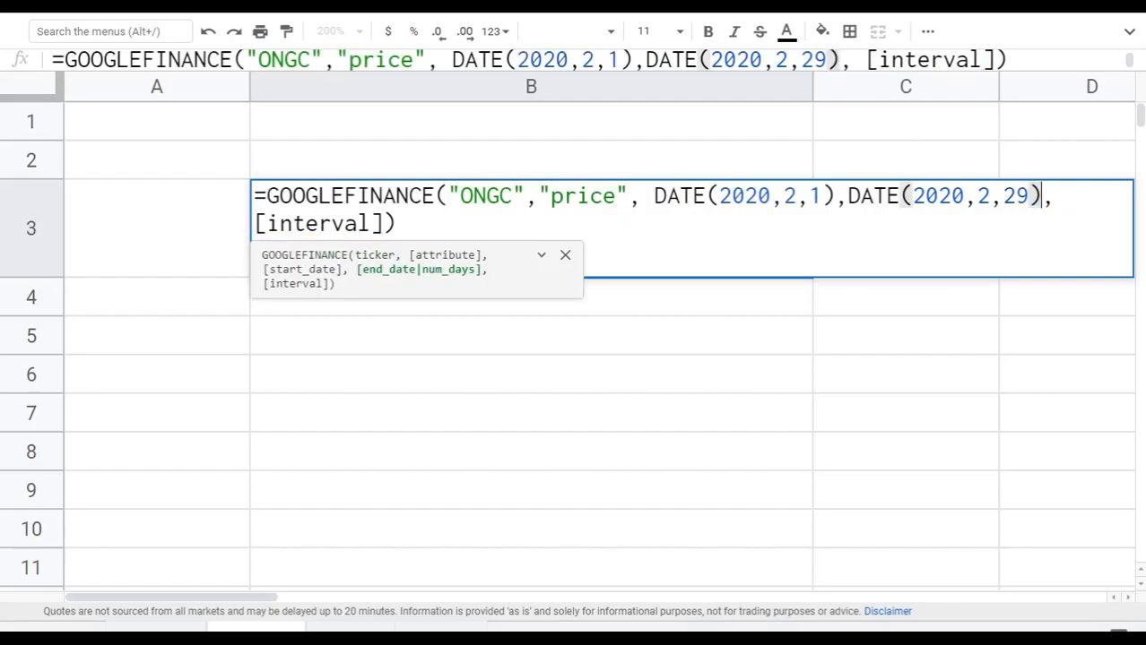
- Replace the [interval] placeholder in the B3 formula with 1
{"action": "key", "text": "Right"}
{"action": "key", "text": "Right"}
{"action": "key", "text": "shift+Right"}
{"action": "key", "text": "shift+Right"}
{"action": "key", "text": "shift+Right"}
{"action": "key", "text": "shift+Right"}
{"action": "key", "text": "shift+Right"}
{"action": "key", "text": "shift+Right"}
{"action": "key", "text": "shift+Right"}
{"action": "key", "text": "shift+Right"}
{"action": "key", "text": "shift+Right"}
{"action": "key", "text": "shift+Right"}
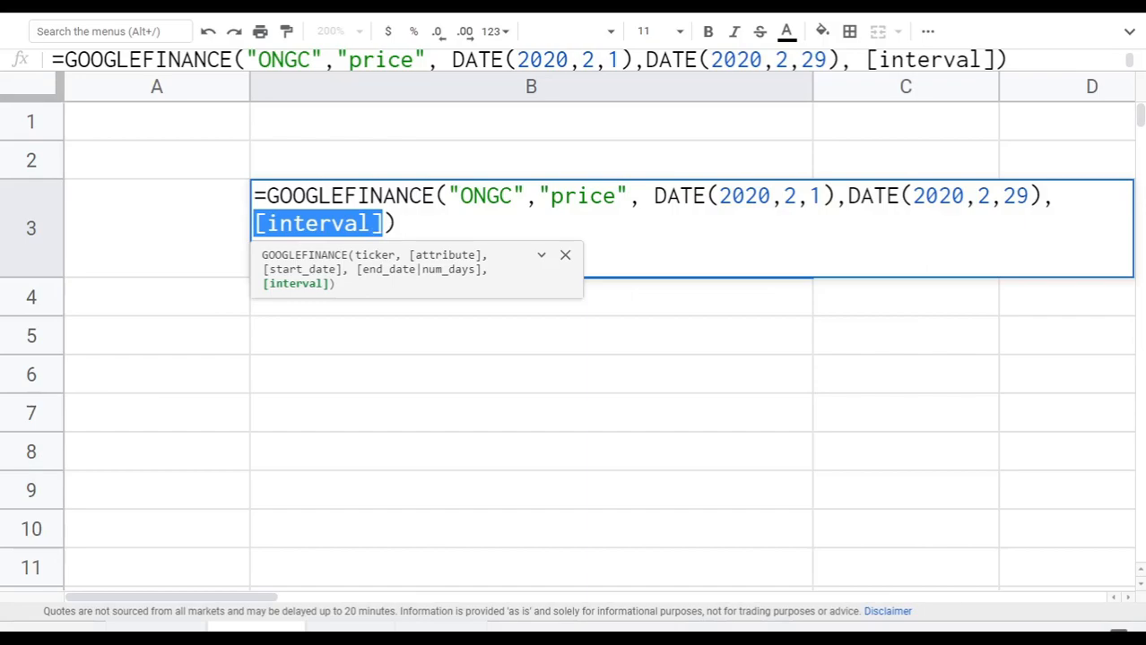
{"action": "type", "text": "1"}
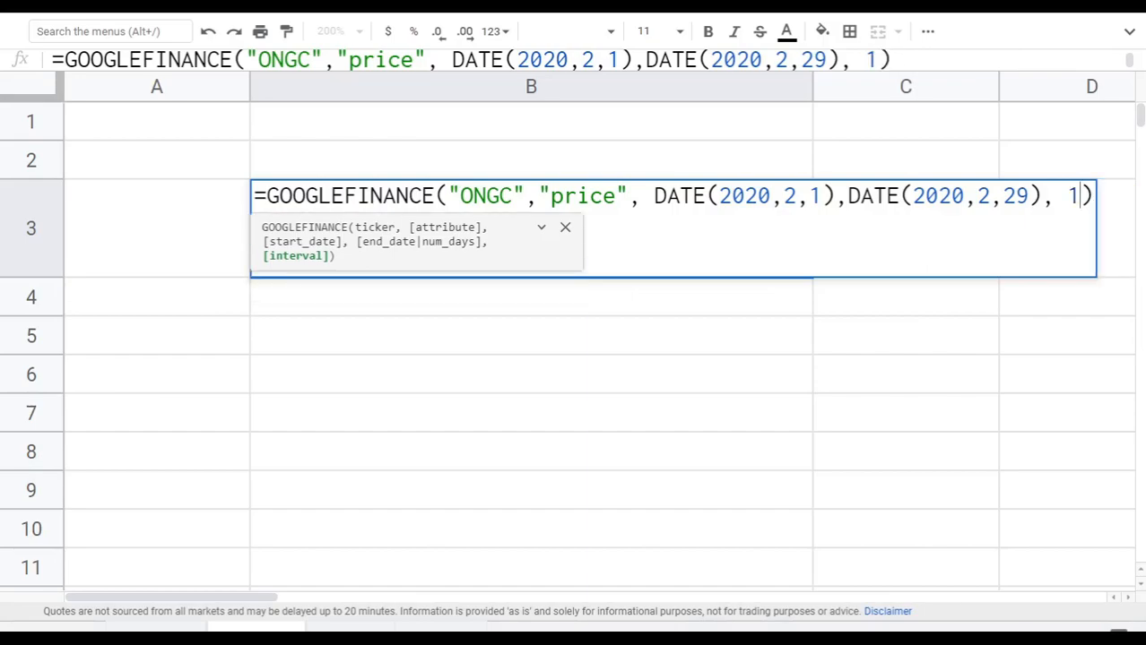
- Set the interval argument to 7, remove the space before it, and enter the B3 formula
{"action": "key", "text": "shift+Left"}
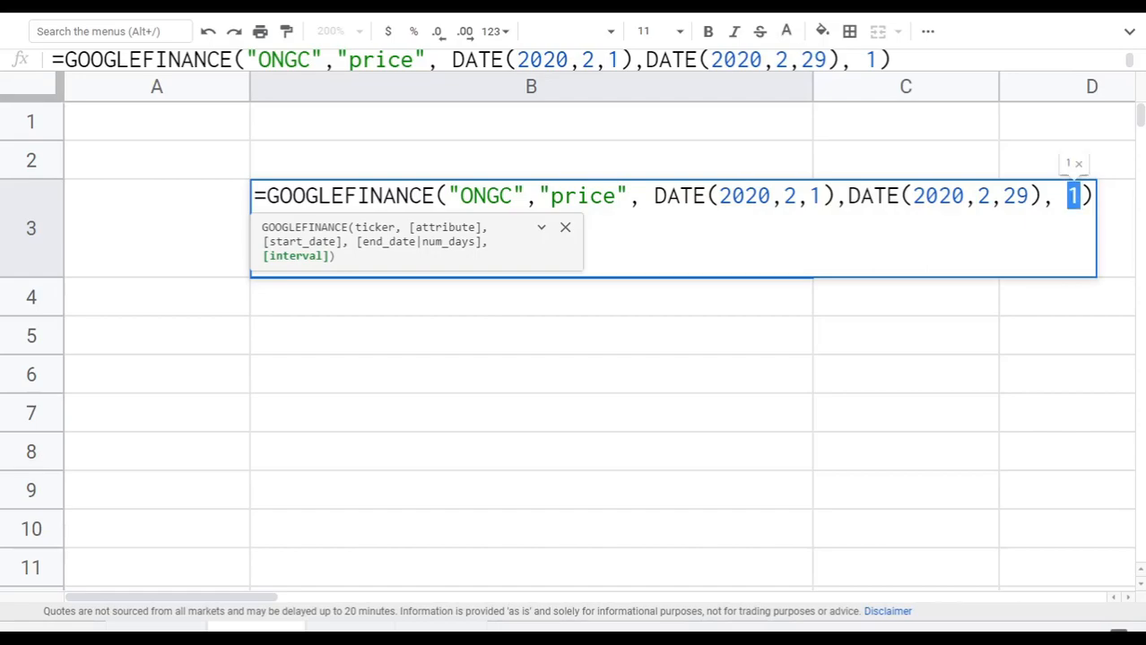
{"action": "type", "text": "7"}
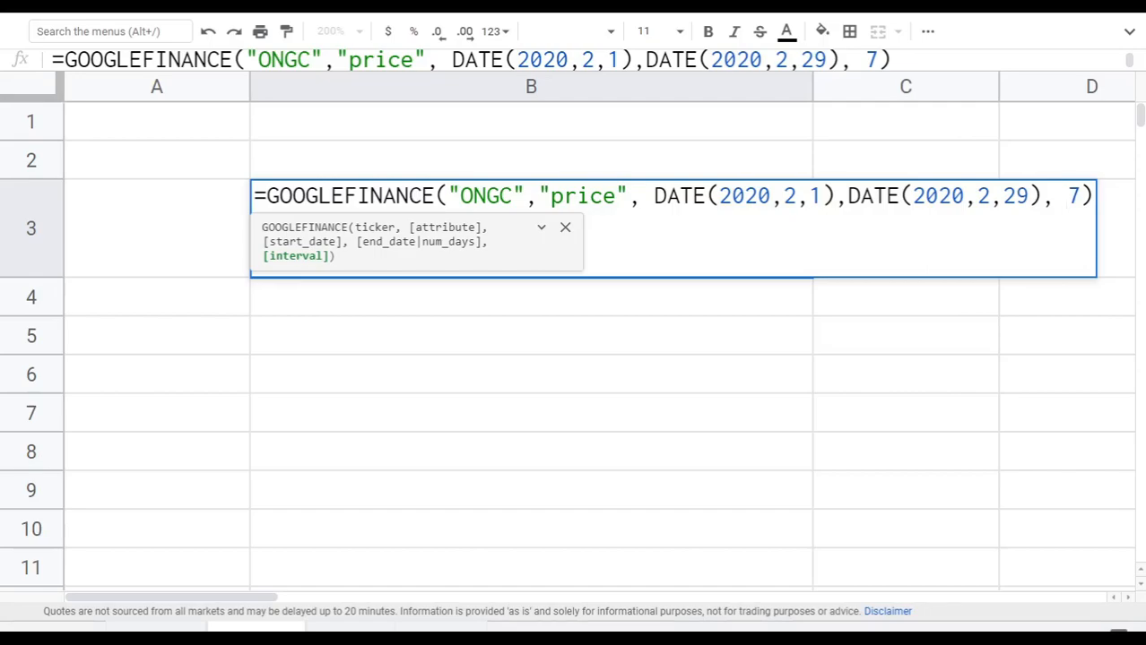
{"action": "key", "text": "Left"}
{"action": "key", "text": "BackSpace"}
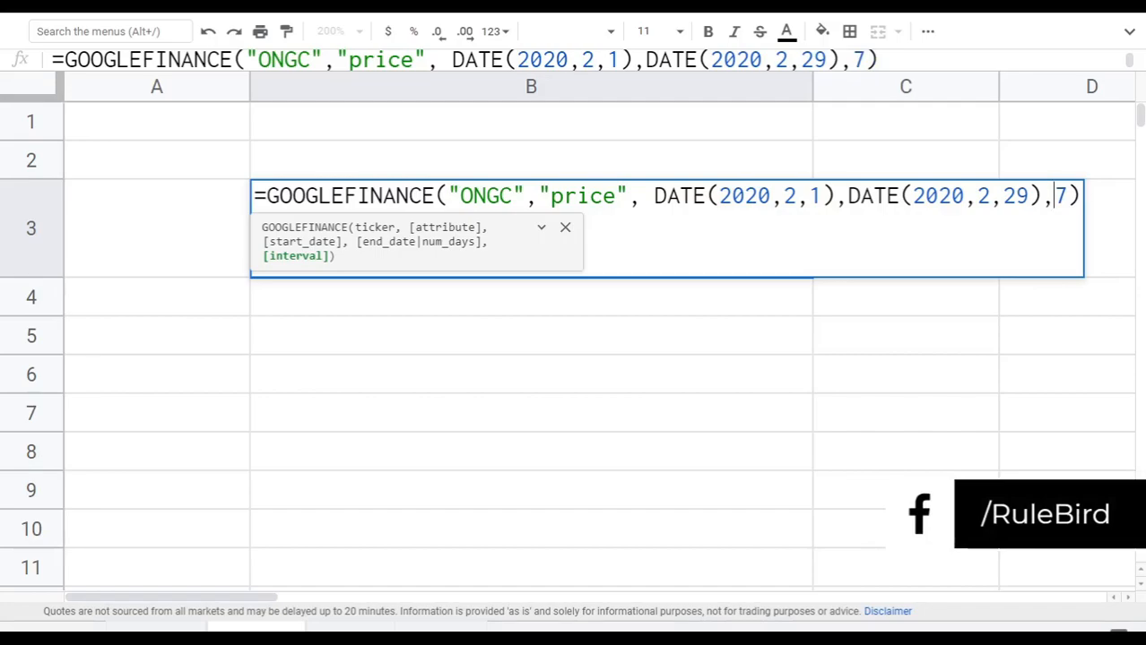
{"action": "key", "text": "Return"}
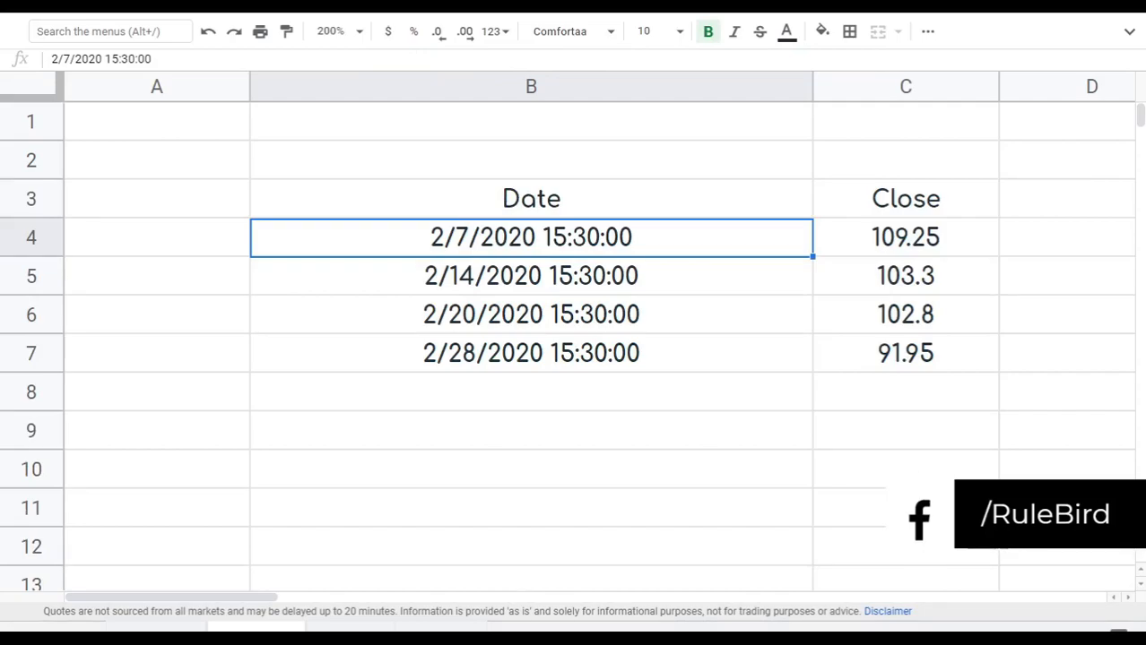
- Review the GOOGLEFINANCE formula in B3 and the weekly dates listed below it
{"action": "left_click", "coordinate": [530, 199]}
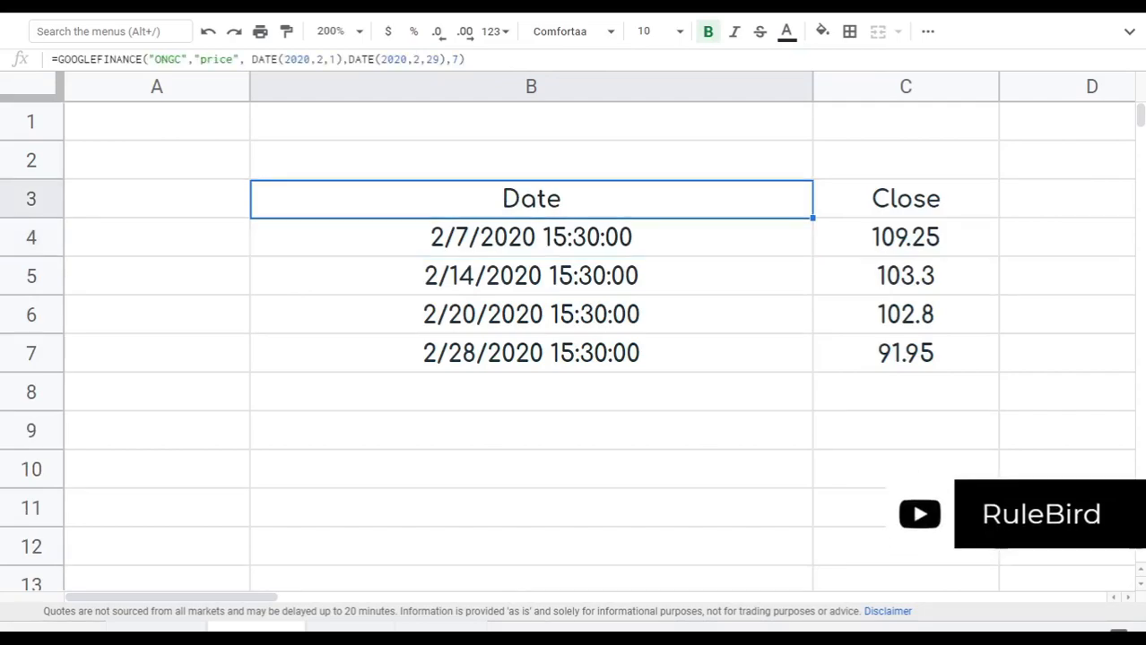
{"action": "key", "text": "F2"}
{"action": "key", "text": "Left"}
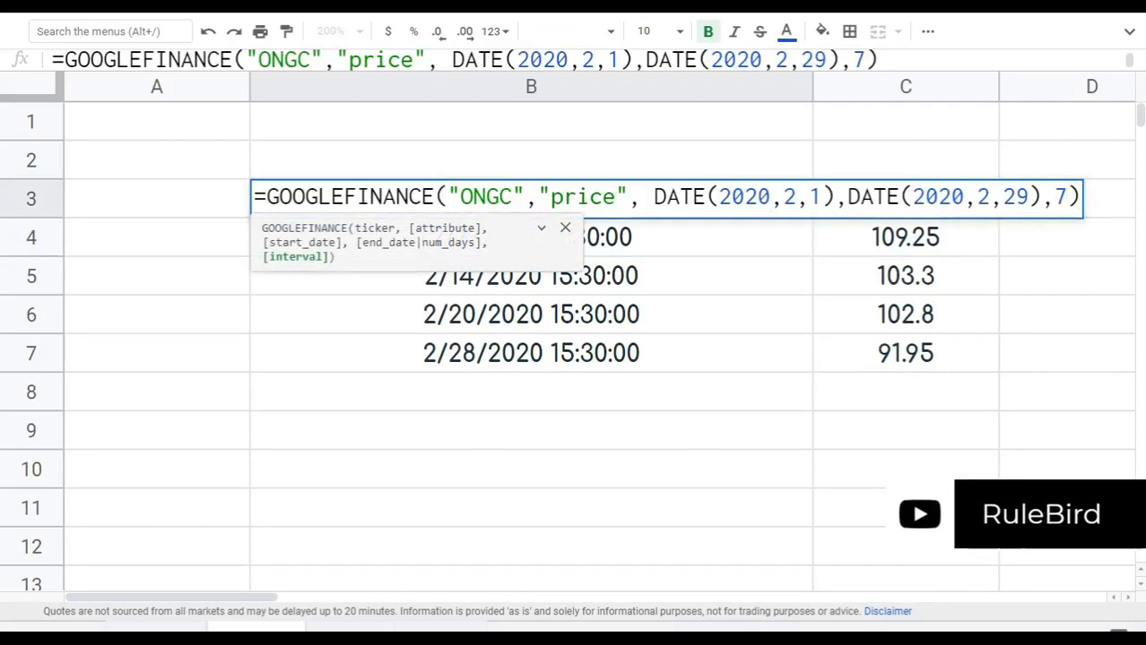
{"action": "key", "text": "Return"}
{"action": "key", "text": "Down"}
{"action": "key", "text": "Down"}
{"action": "key", "text": "Down"}
{"action": "key", "text": "Down"}
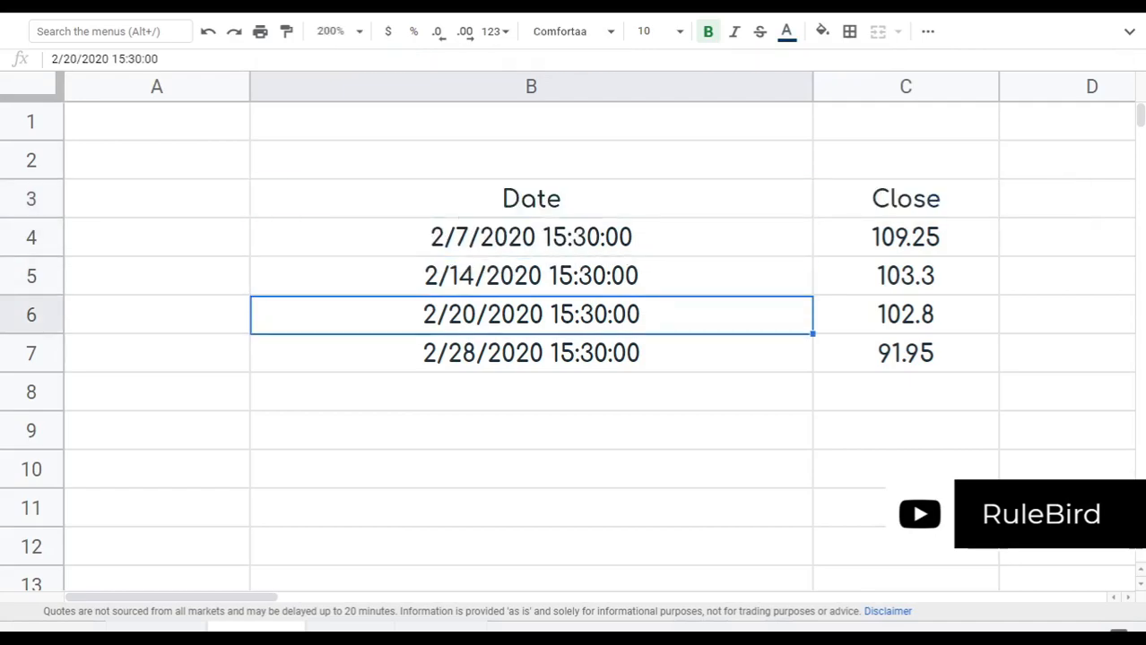
{"action": "key", "text": "Up"}
{"action": "key", "text": "Up"}
{"action": "key", "text": "Up"}
{"action": "key", "text": "Up"}
{"action": "key", "text": "Up"}
{"action": "key", "text": "Down"}
{"action": "key", "text": "Up"}
- Set the interval argument of the B3 formula to 1 for daily prices
{"action": "key", "text": "F2"}
{"action": "key", "text": "Left"}
{"action": "key", "text": "Left"}
{"action": "key", "text": "shift+Right"}
{"action": "type", "text": "1"}
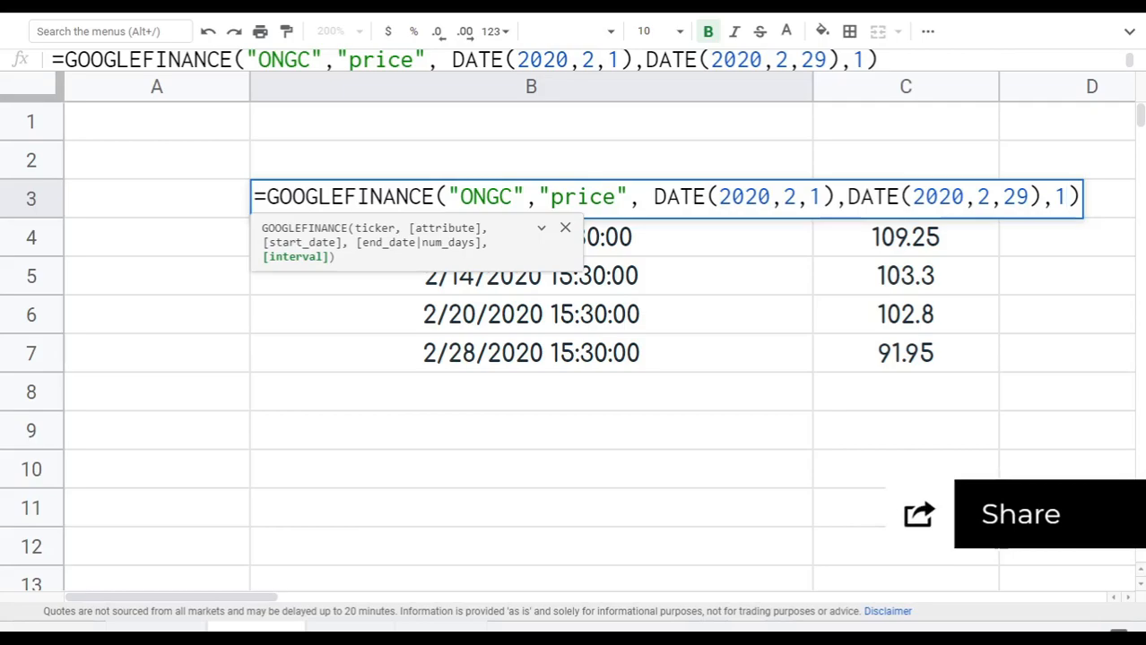
{"action": "key", "text": "Return"}
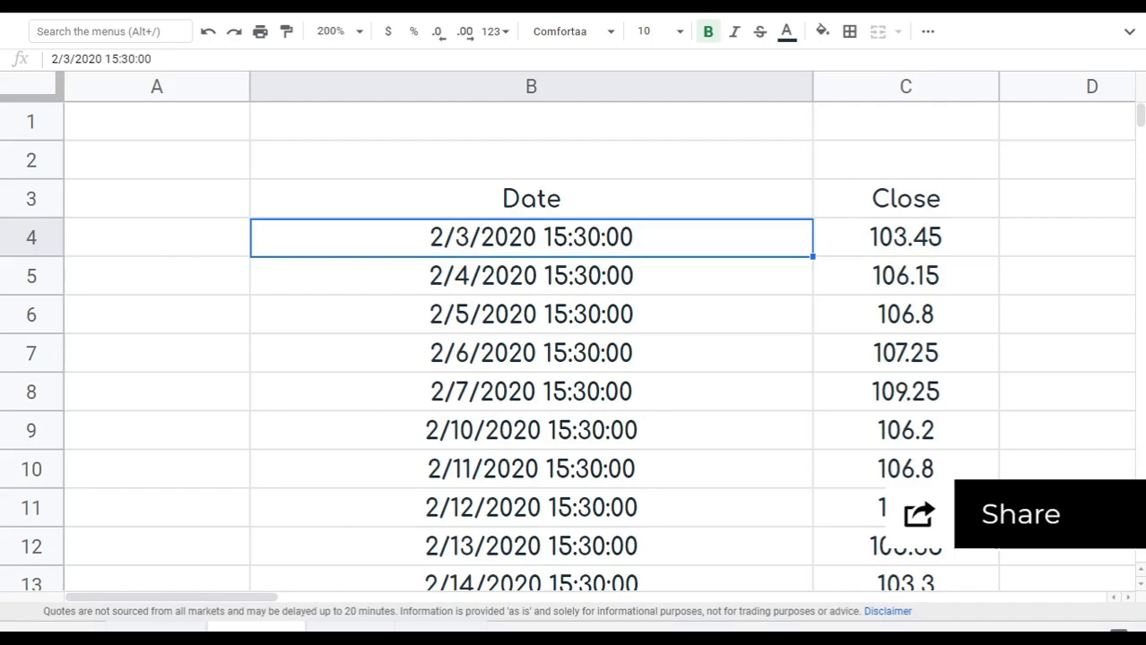
- Examine the daily February 2020 dates and closing prices from the first row to the last and back
{"action": "key", "text": "Down"}
{"action": "key", "text": "Down"}
{"action": "key", "text": "Down"}
{"action": "key", "text": "Down"}
{"action": "key", "text": "Down"}
{"action": "key", "text": "Down"}
{"action": "key", "text": "Down"}
{"action": "key", "text": "Down"}
{"action": "key", "text": "Down"}
{"action": "key", "text": "Down"}
{"action": "key", "text": "Down"}
{"action": "key", "text": "Down"}
{"action": "key", "text": "Down"}
{"action": "key", "text": "Down"}
{"action": "key", "text": "Down"}
{"action": "key", "text": "Down"}
{"action": "key", "text": "Down"}
{"action": "key", "text": "Down"}
{"action": "key", "text": "Down"}
{"action": "key", "text": "Down"}
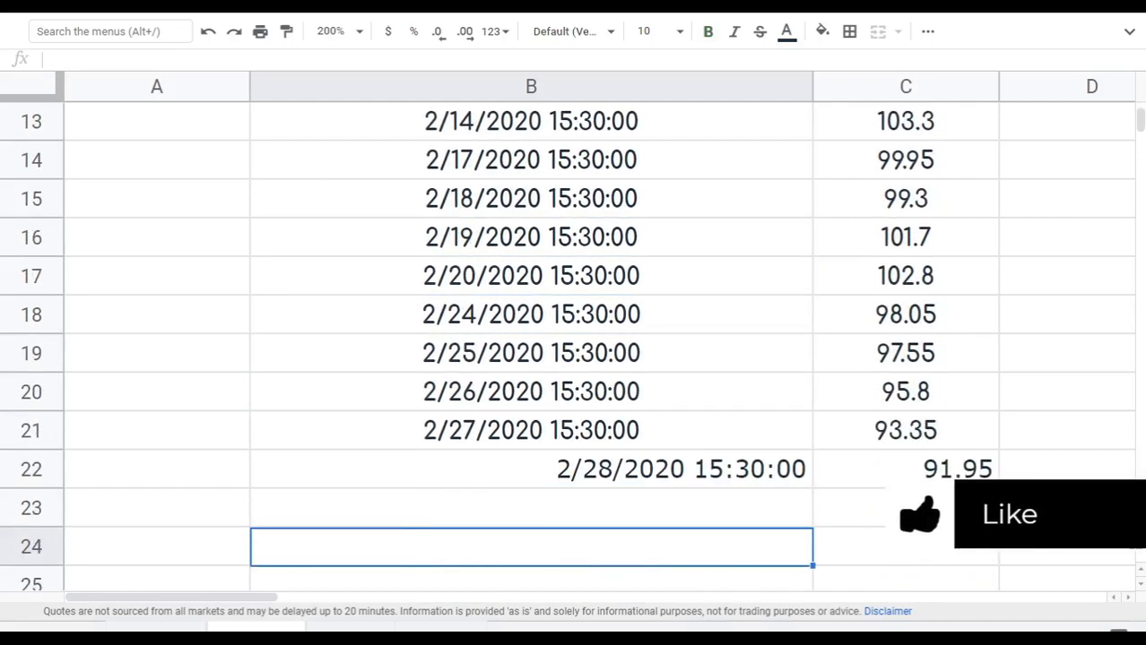
{"action": "key", "text": "Up"}
{"action": "key", "text": "Up"}
{"action": "key", "text": "Up"}
{"action": "key", "text": "Up"}
{"action": "key", "text": "Up"}
{"action": "key", "text": "Up"}
{"action": "key", "text": "Up"}
{"action": "key", "text": "Up"}
{"action": "key", "text": "Up"}
{"action": "key", "text": "Up"}
{"action": "key", "text": "Up"}
{"action": "key", "text": "Up"}
{"action": "key", "text": "Up"}
{"action": "key", "text": "Up"}
{"action": "key", "text": "Up"}
{"action": "key", "text": "Up"}
{"action": "key", "text": "Up"}
{"action": "key", "text": "Up"}
{"action": "key", "text": "Up"}
{"action": "key", "text": "Up"}
{"action": "key", "text": "Down"}
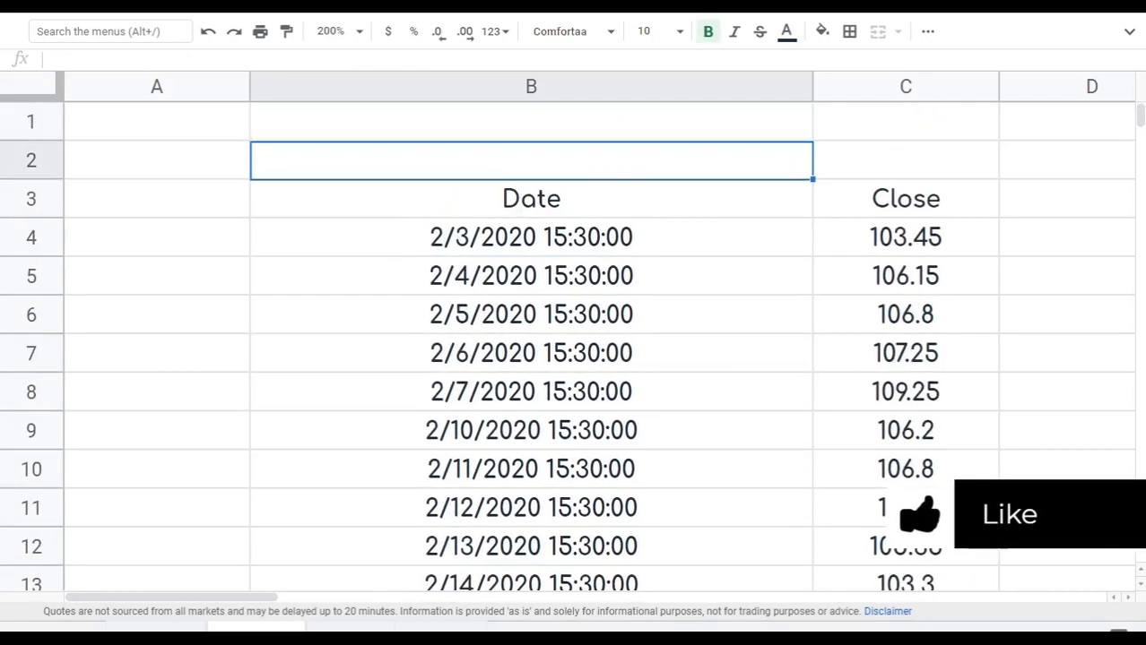
{"action": "key", "text": "Down"}
{"action": "key", "text": "Down"}
{"action": "key", "text": "Down"}
{"action": "key", "text": "Down"}
{"action": "key", "text": "Down"}
{"action": "key", "text": "Down"}
{"action": "key", "text": "Down"}
{"action": "key", "text": "Down"}
{"action": "key", "text": "Down"}
{"action": "key", "text": "Down"}
{"action": "key", "text": "Down"}
{"action": "key", "text": "Down"}
{"action": "key", "text": "Down"}
{"action": "key", "text": "Down"}
{"action": "key", "text": "Down"}
{"action": "key", "text": "Down"}
{"action": "key", "text": "Down"}
{"action": "key", "text": "Down"}
{"action": "key", "text": "Down"}
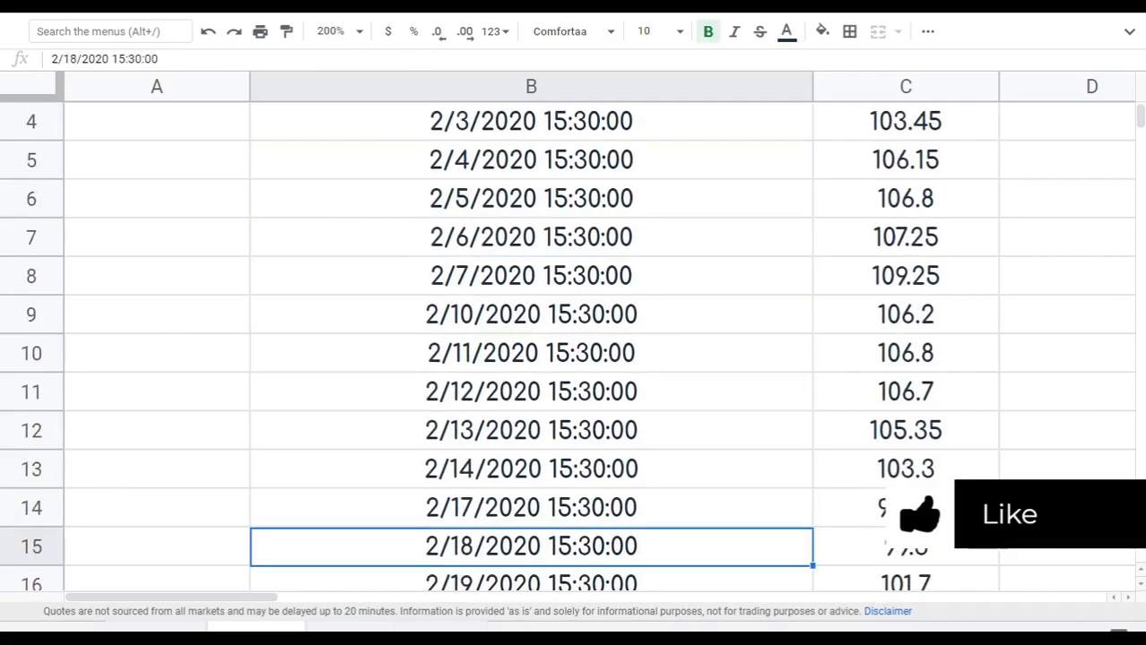
{"action": "key", "text": "Down"}
{"action": "key", "text": "Up"}
{"action": "key", "text": "Up"}
{"action": "key", "text": "Up"}
{"action": "key", "text": "Up"}
{"action": "key", "text": "Up"}
{"action": "key", "text": "Up"}
{"action": "key", "text": "Up"}
{"action": "key", "text": "Up"}
{"action": "key", "text": "Up"}
{"action": "key", "text": "Up"}
{"action": "key", "text": "Up"}
{"action": "key", "text": "Up"}
{"action": "key", "text": "Up"}
{"action": "key", "text": "Up"}
{"action": "key", "text": "Up"}
{"action": "key", "text": "Up"}
{"action": "key", "text": "Up"}
{"action": "key", "text": "Up"}
{"action": "key", "text": "Up"}
{"action": "key", "text": "Up"}
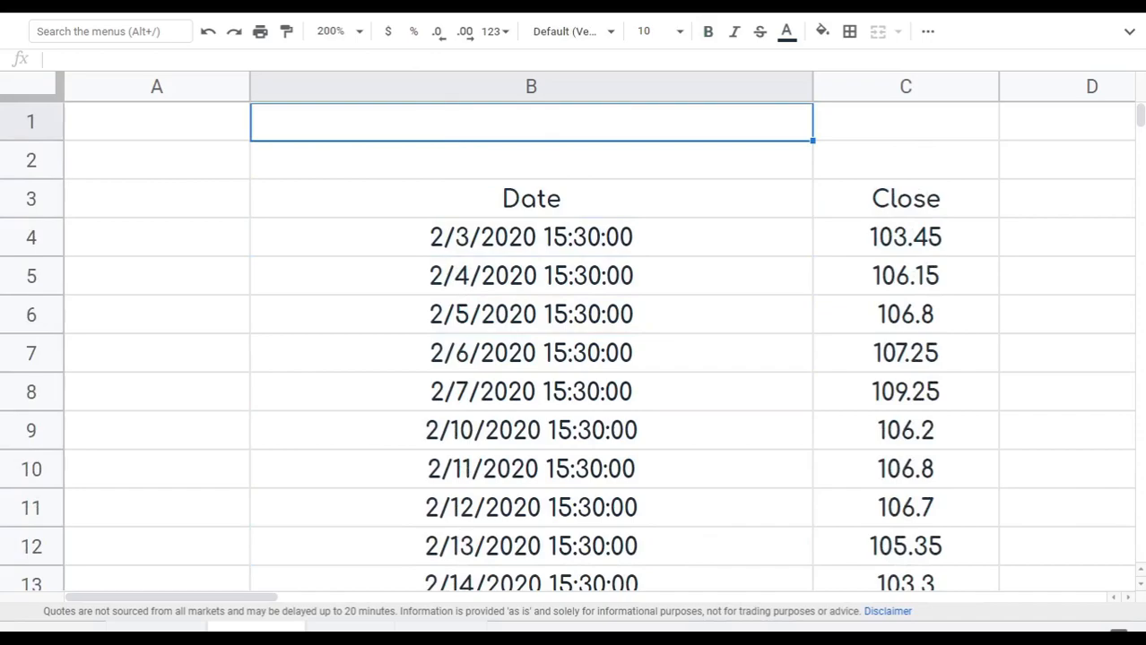
{"action": "key", "text": "Down"}
{"action": "key", "text": "Down"}
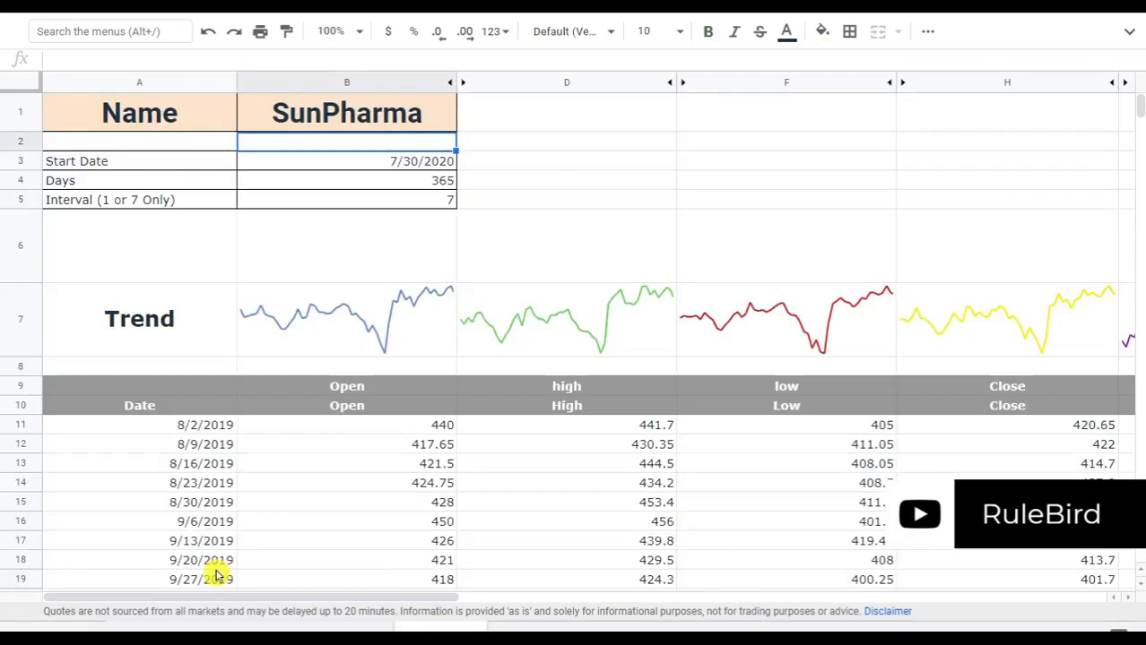
- Examine the SunPharma sheet's trend lines and data columns from Open across to Volume
{"action": "key", "text": "Down"}
{"action": "key", "text": "Down"}
{"action": "key", "text": "Up"}
{"action": "key", "text": "Up"}
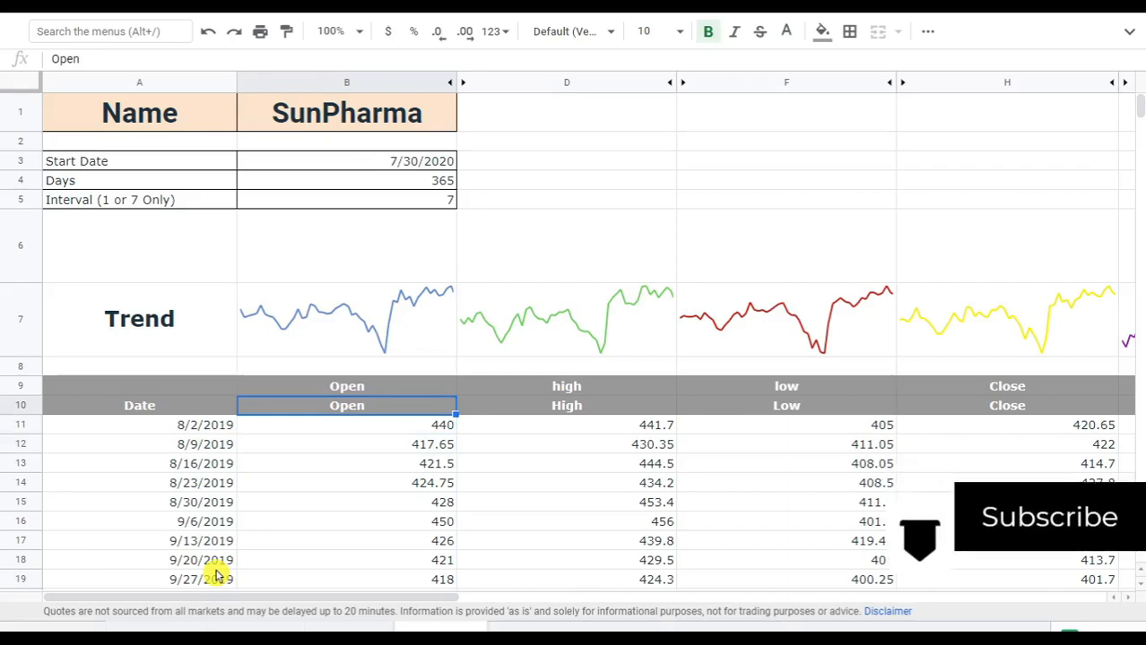
{"action": "key", "text": "Right"}
{"action": "key", "text": "Right"}
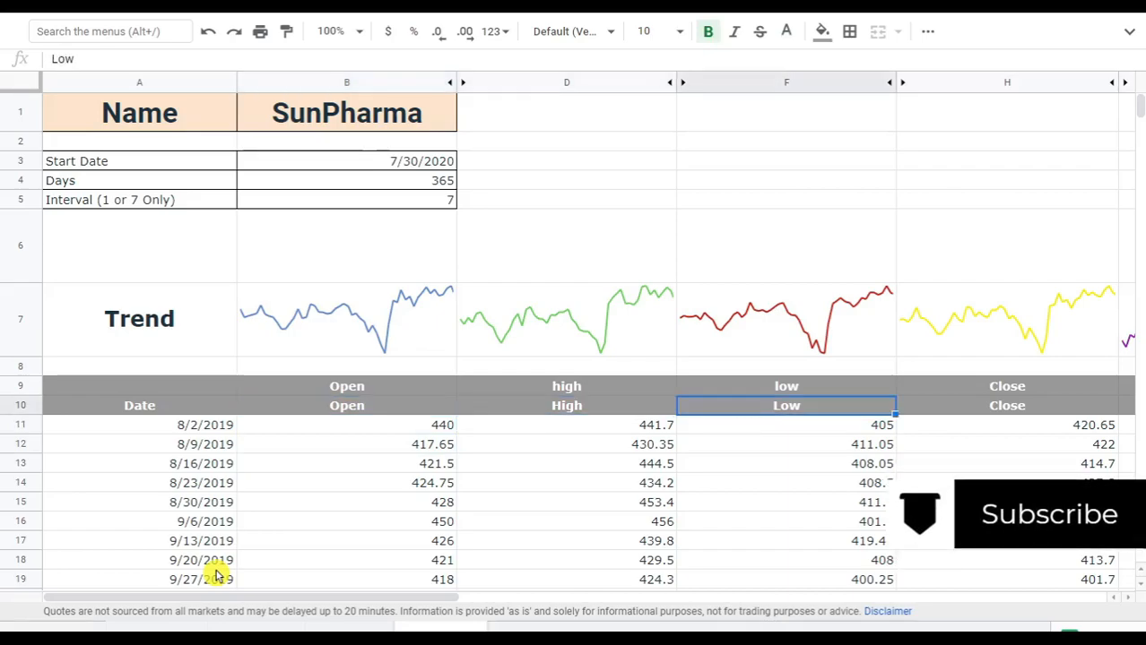
{"action": "key", "text": "Right"}
{"action": "key", "text": "Right"}
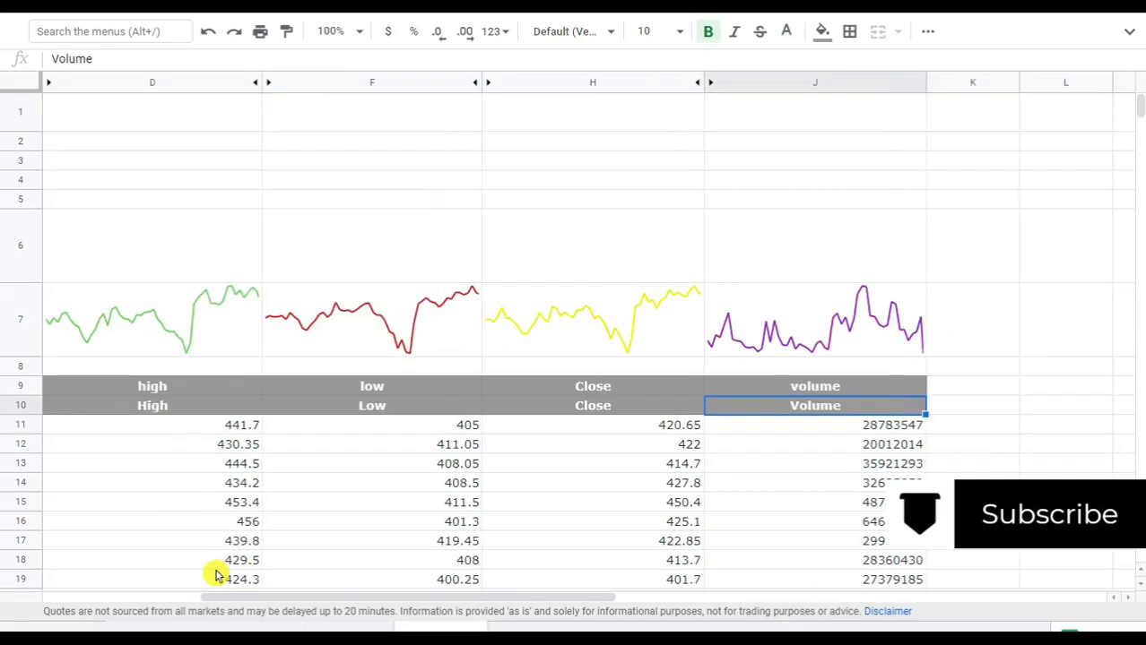
- Examine the SunPharma sheet's Volume and Close columns and the GOOGLEFINANCE syntax note beside the start date
{"action": "key", "text": "Left"}
{"action": "key", "text": "Left"}
{"action": "key", "text": "Right"}
{"action": "key", "text": "Right"}
{"action": "key", "text": "Left"}
{"action": "key", "text": "Home"}
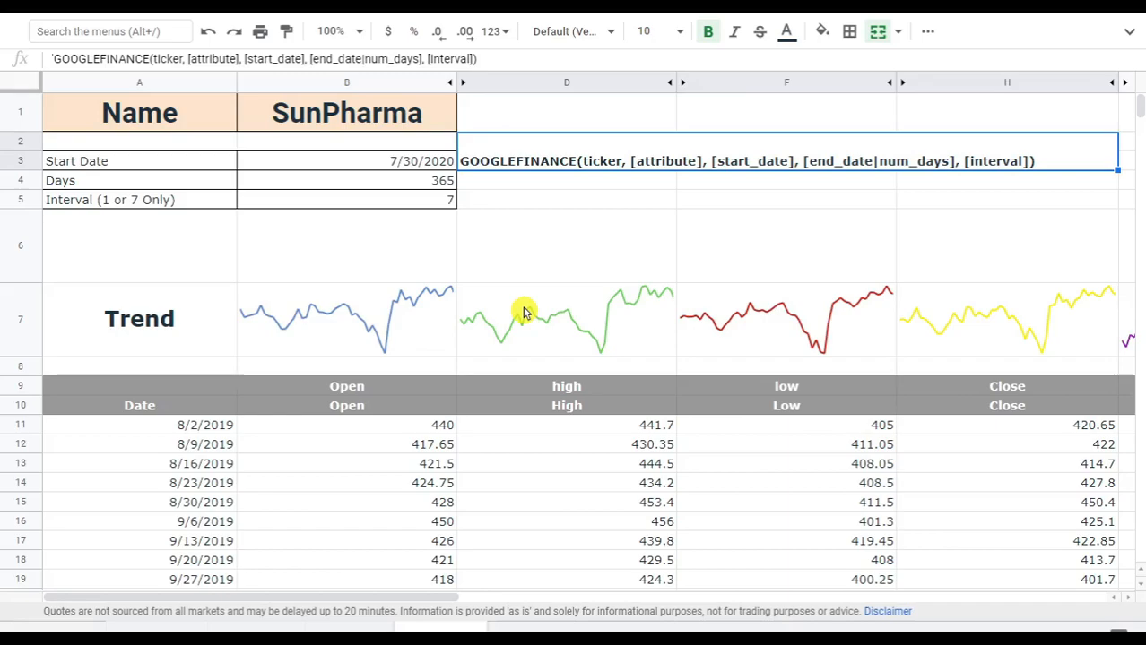
{"action": "key", "text": "Down"}
{"action": "key", "text": "Down"}
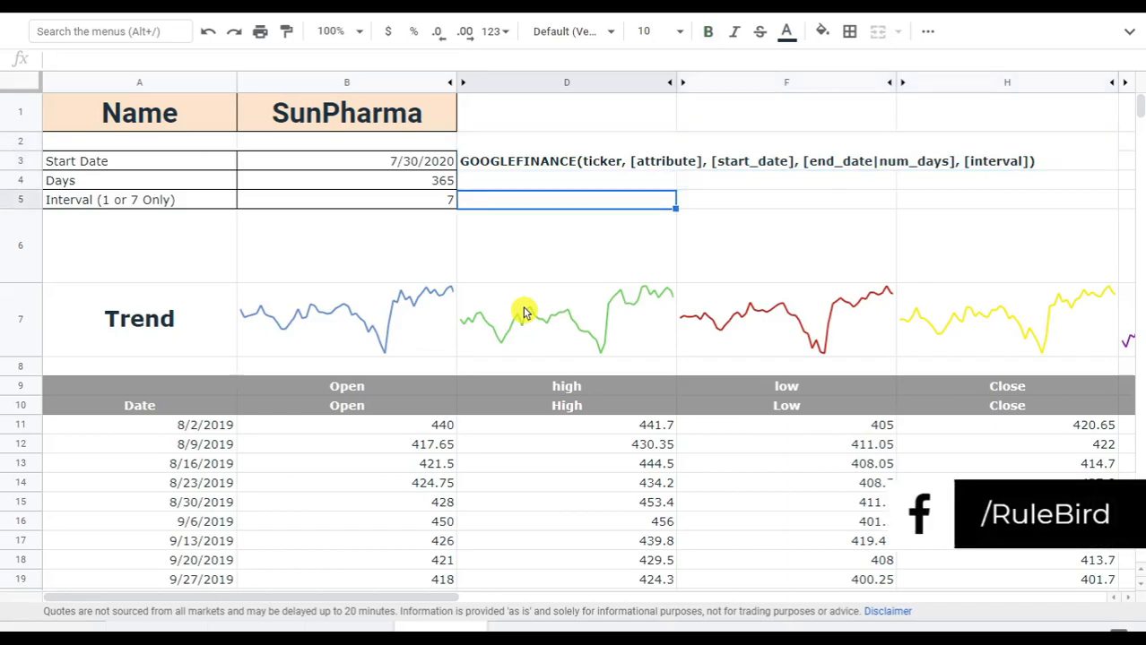
- Examine the GoogleFinance formula in A10 argument by argument, matching ticker, attribute, start date, days and interval to their input cells
{"action": "key", "text": "Left"}
{"action": "key", "text": "Down"}
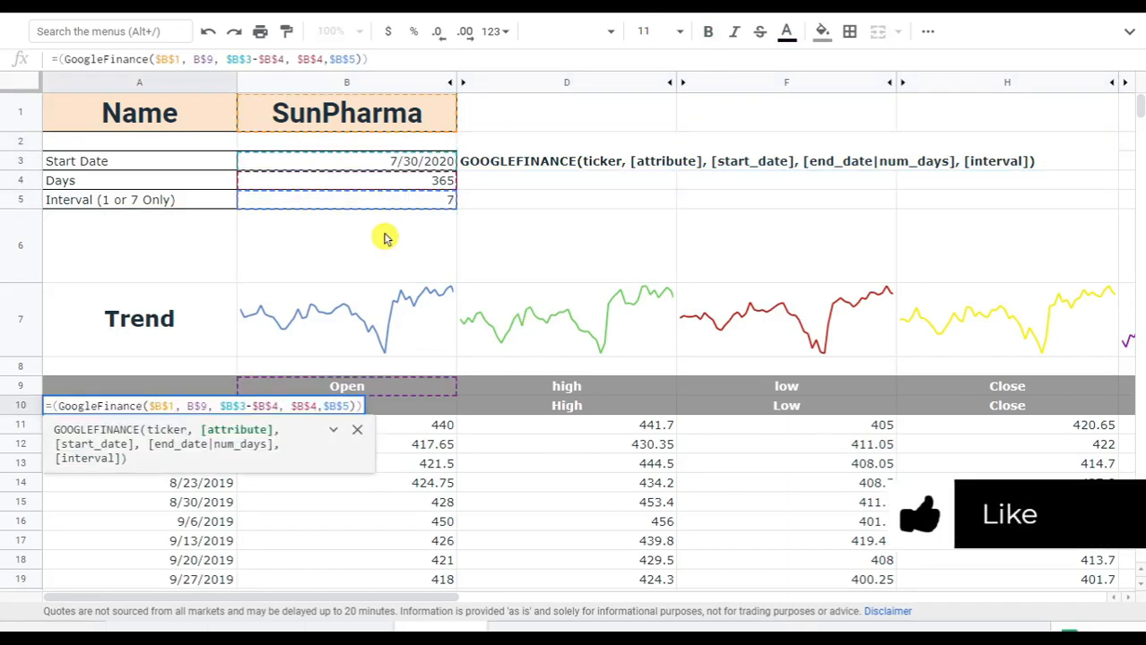
{"action": "key", "text": "Left"}
{"action": "key", "text": "Left"}
{"action": "key", "text": "Right"}
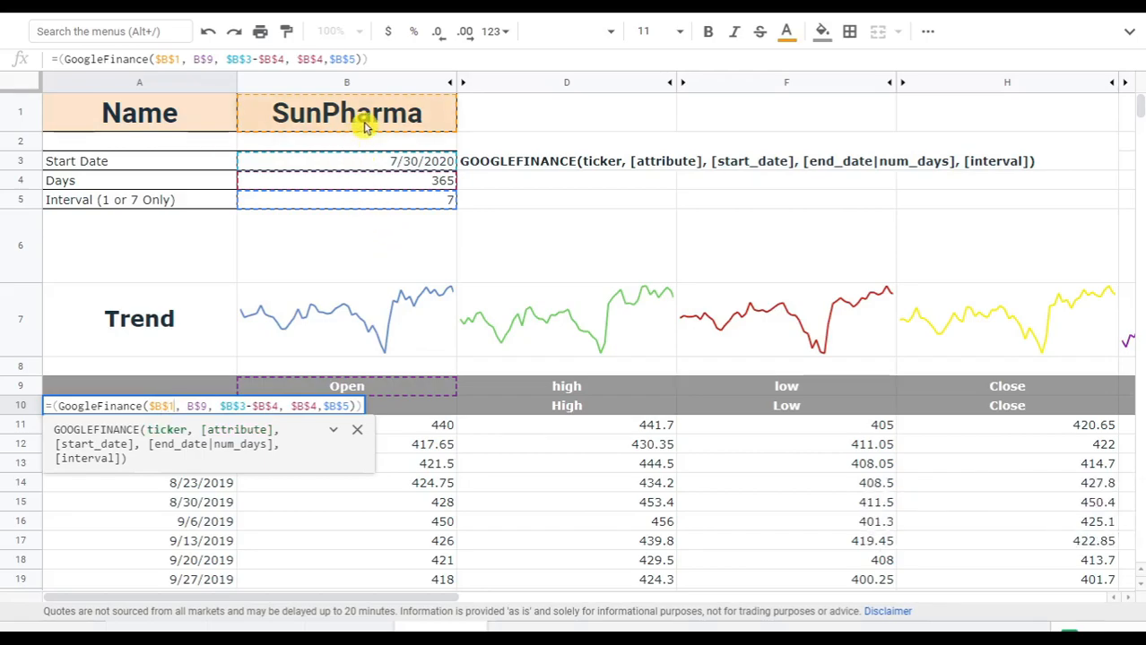
{"action": "key", "text": "Right"}
{"action": "key", "text": "Right"}
{"action": "key", "text": "Right"}
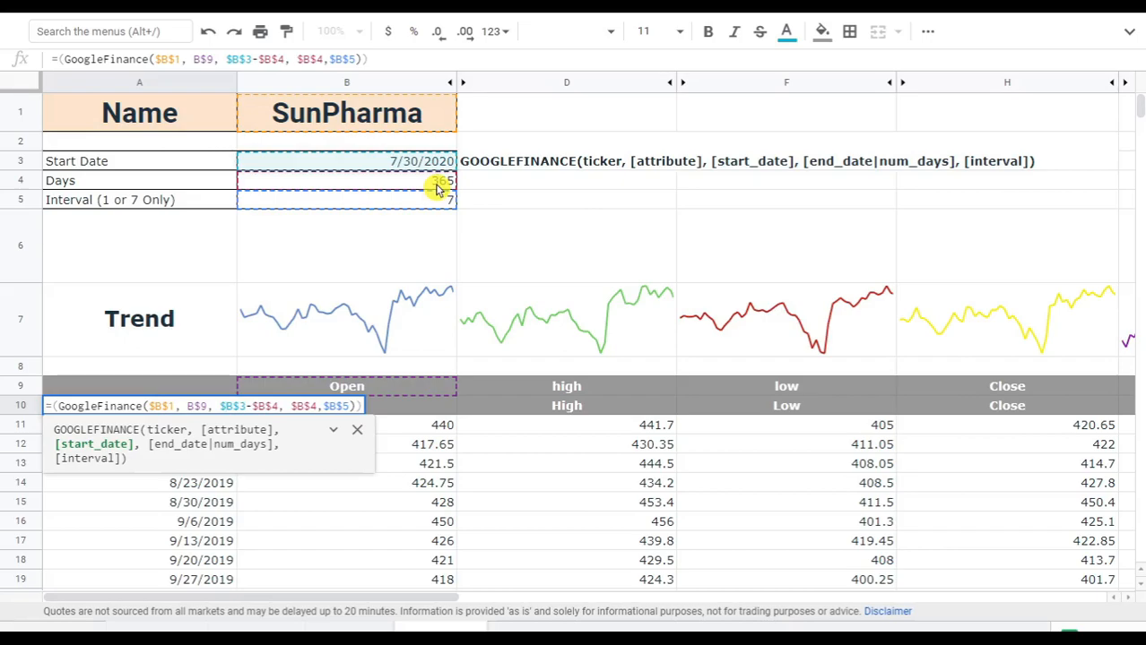
{"action": "left_click", "coordinate": [305, 408]}
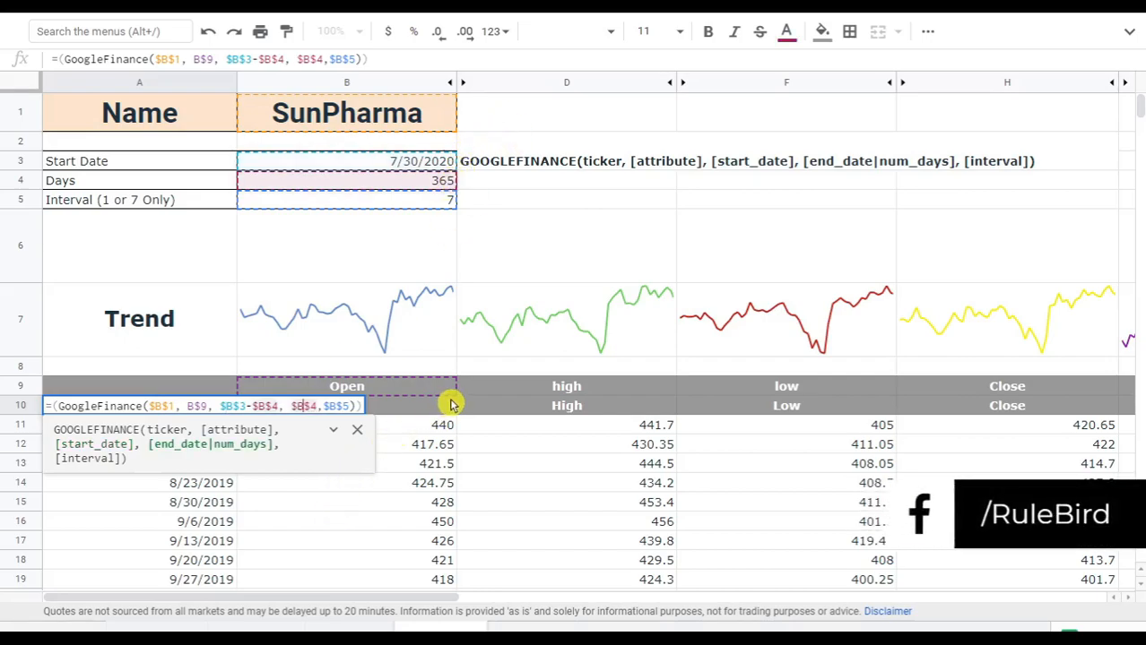
{"action": "left_click", "coordinate": [323, 406]}
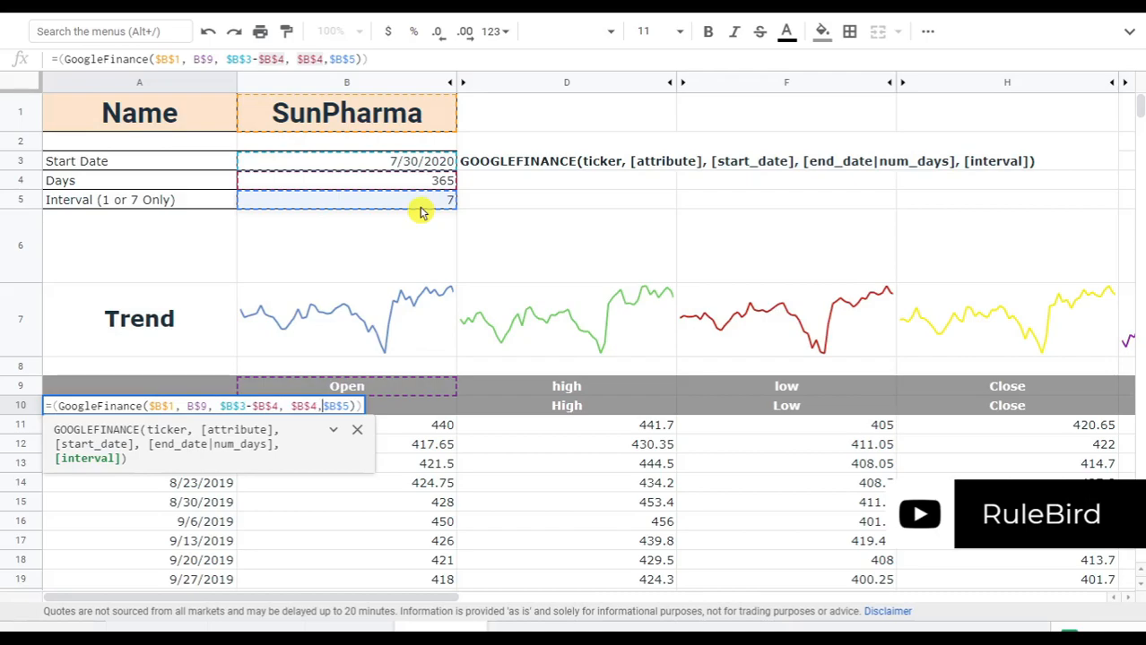
{"action": "key", "text": "shift+Return"}
- Set the stock name in B1 to Reliance
{"action": "key", "text": "Up"}
{"action": "key", "text": "Up"}
{"action": "key", "text": "Up"}
{"action": "key", "text": "Up"}
{"action": "key", "text": "Up"}
{"action": "key", "text": "Up"}
{"action": "key", "text": "Up"}
{"action": "key", "text": "Up"}
{"action": "key", "text": "Right"}
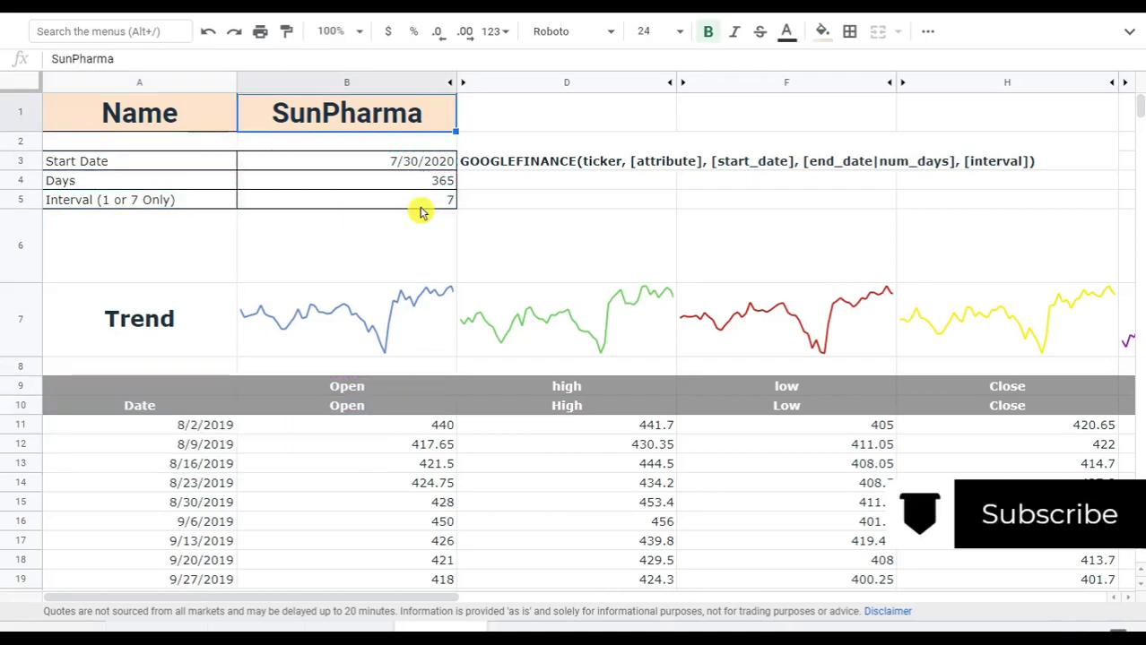
{"action": "type", "text": "Reliance"}
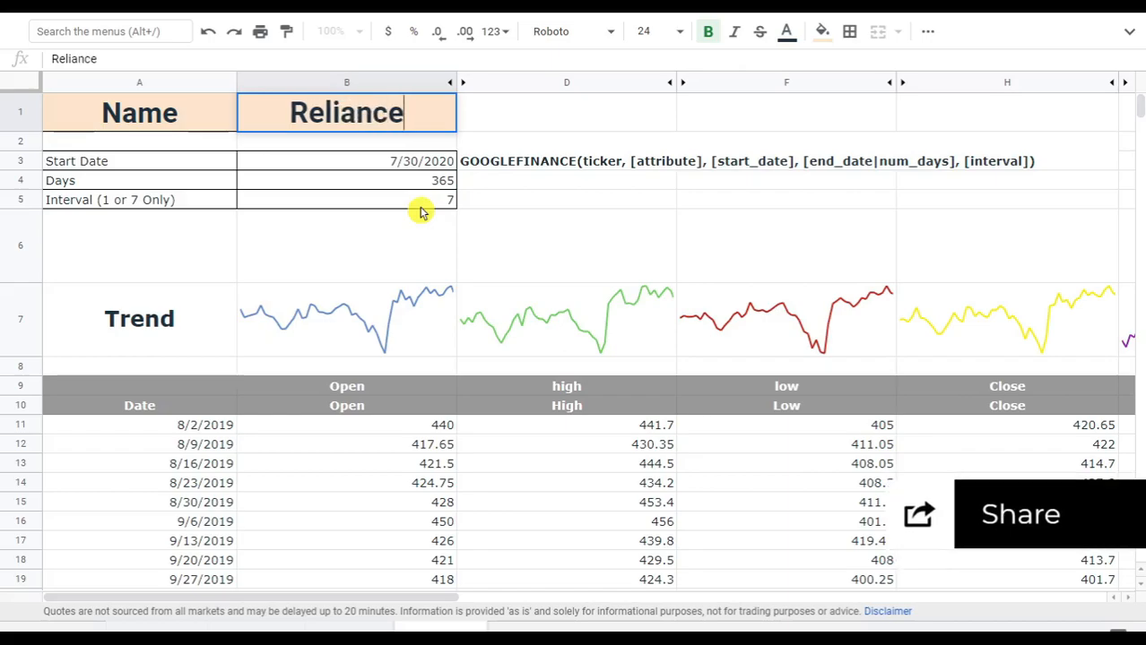
{"action": "key", "text": "Return"}
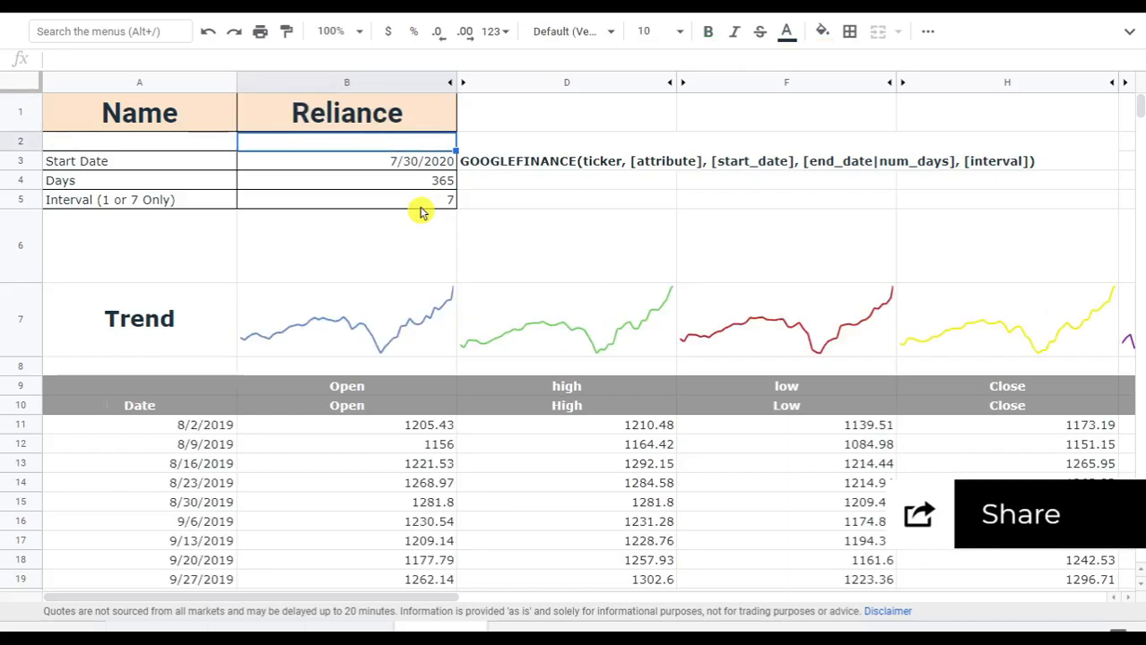
- Set the Days value in B4 to 45
{"action": "key", "text": "Down"}
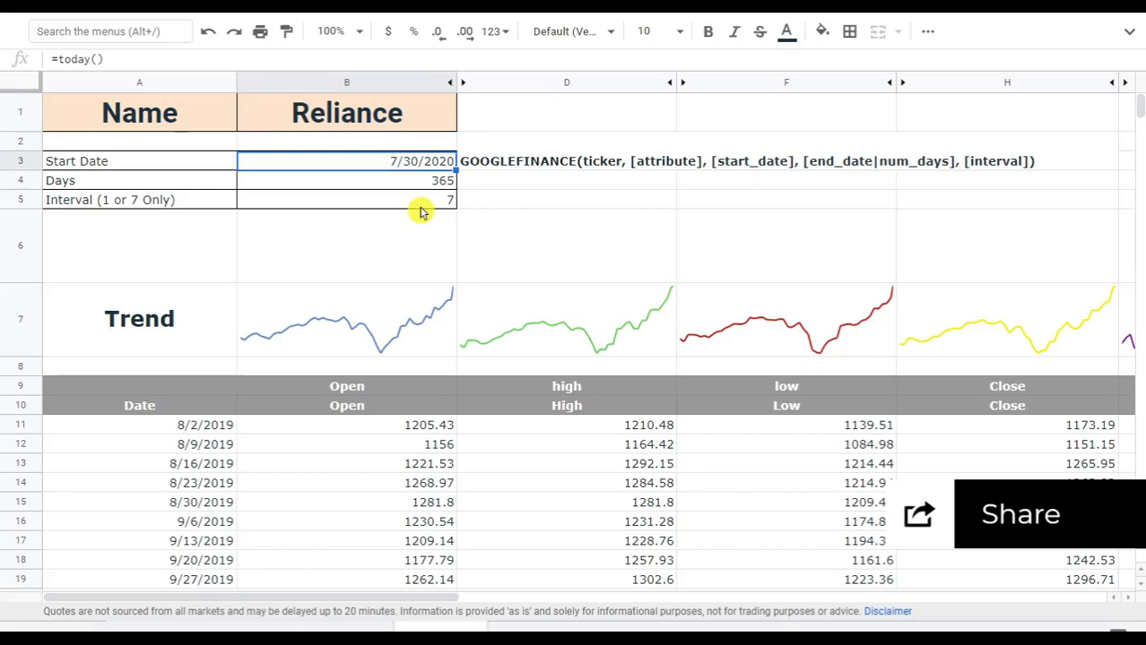
{"action": "key", "text": "Down"}
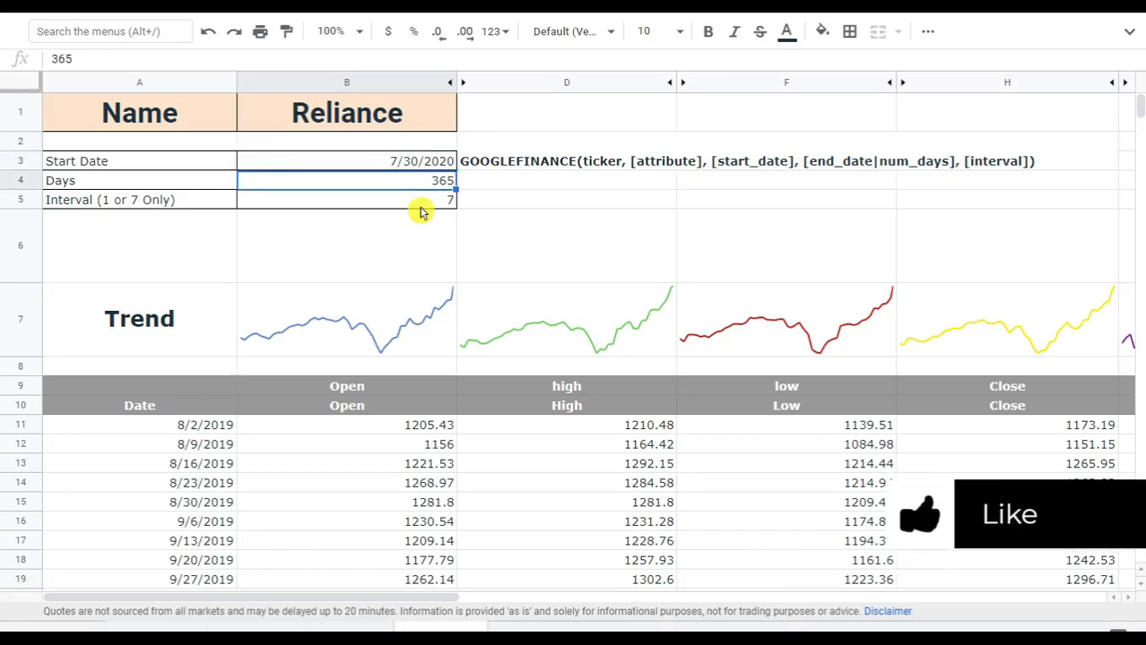
{"action": "type", "text": "45"}
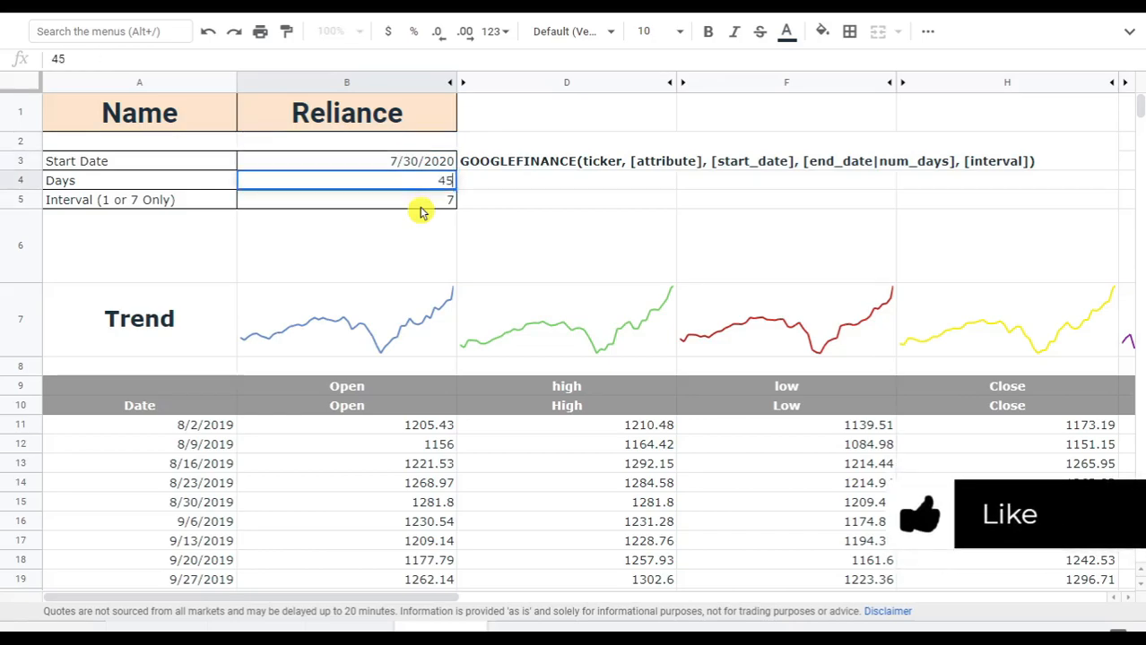
{"action": "key", "text": "Return"}
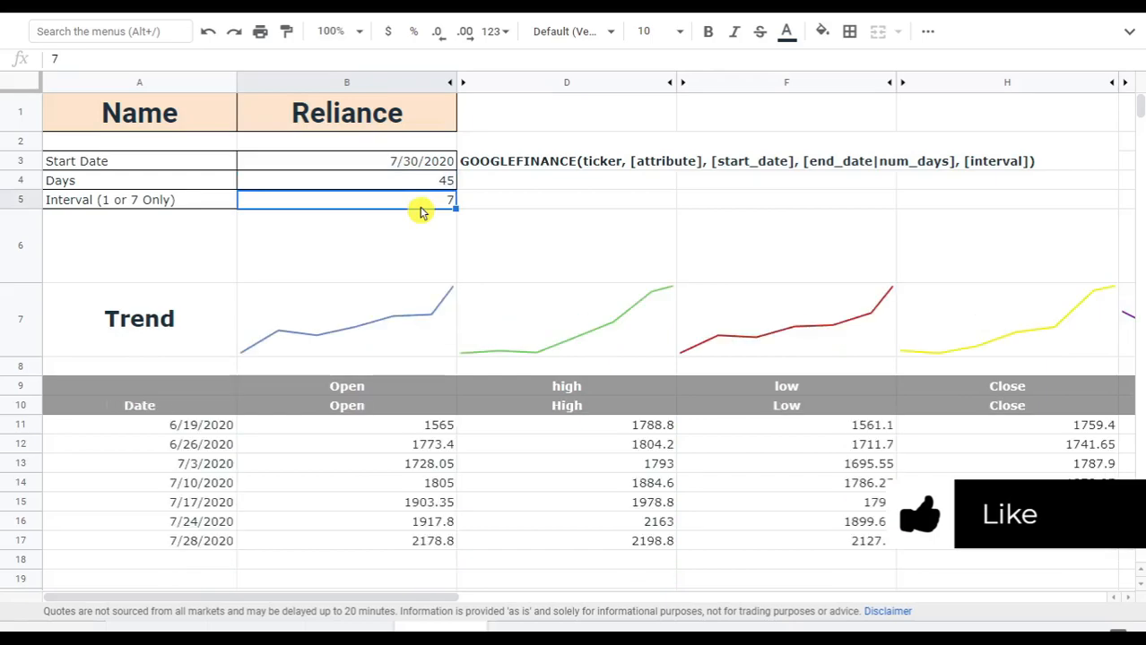
- Set the Interval value in B5 to 1 for daily data
{"action": "key", "text": "Up"}
{"action": "key", "text": "Down"}
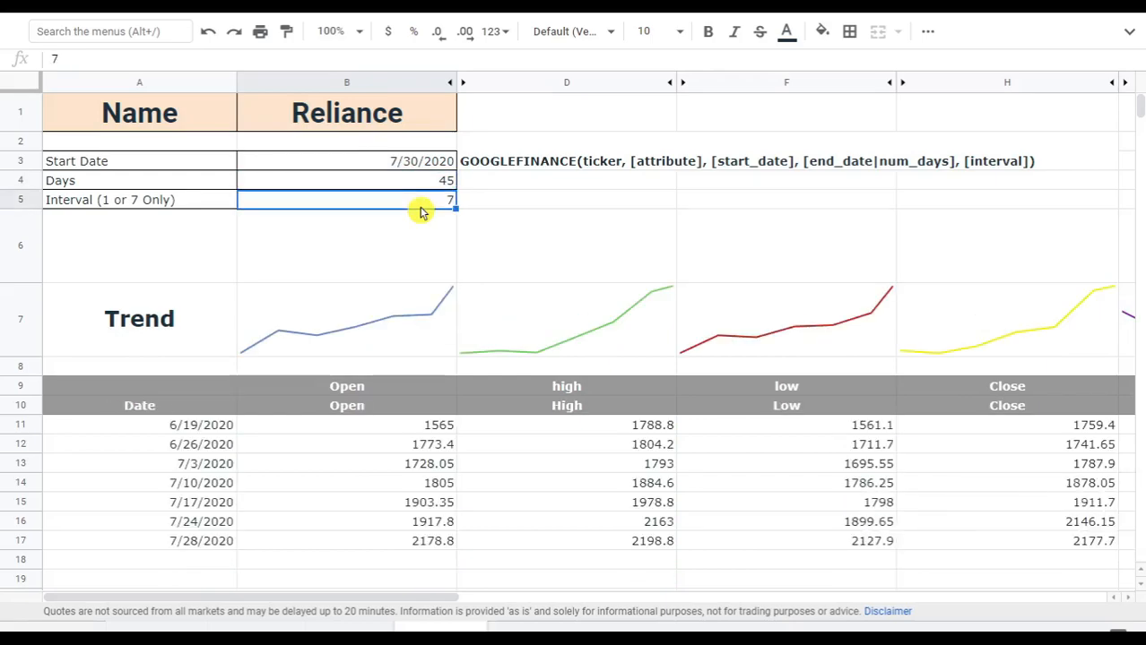
{"action": "type", "text": "1"}
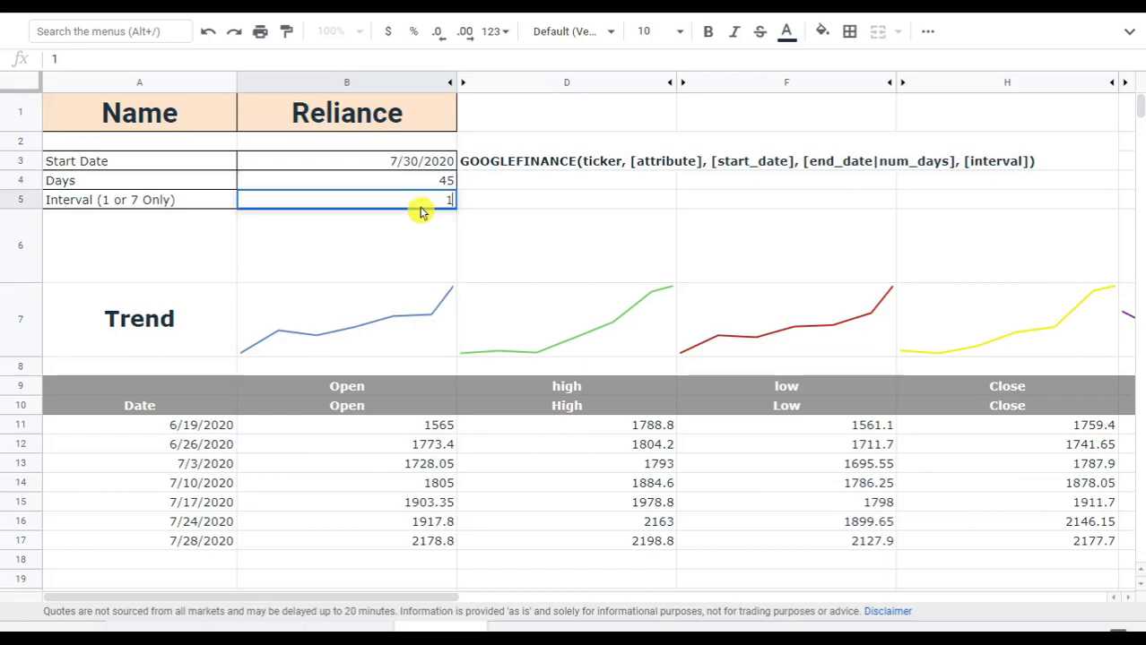
{"action": "key", "text": "Return"}
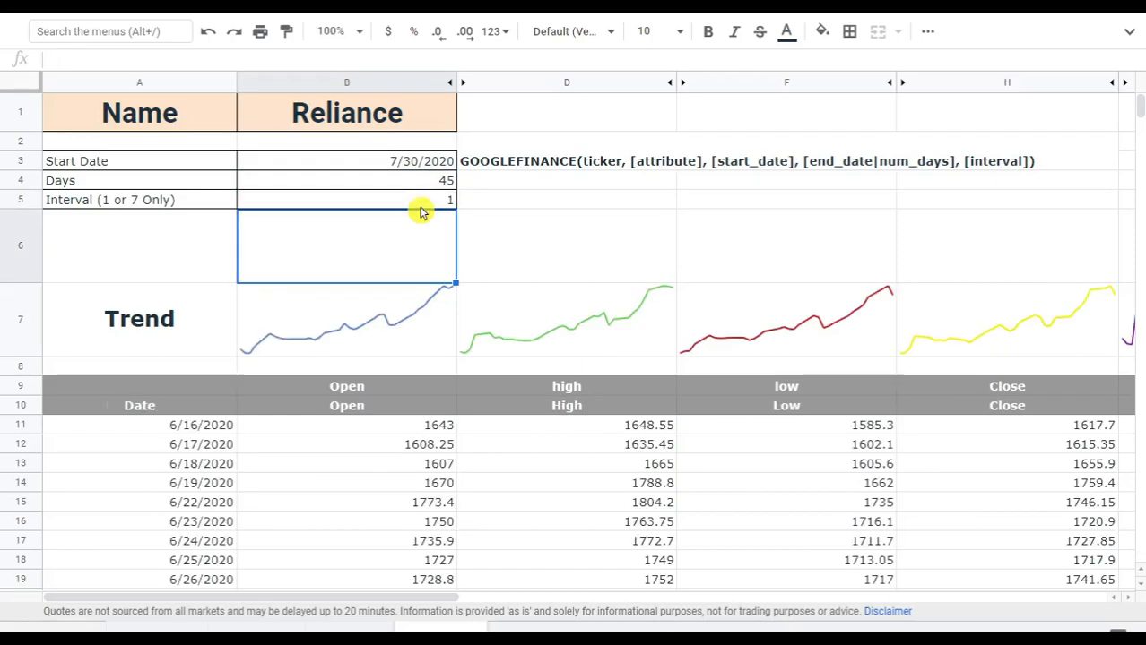
- Examine the daily Reliance price rows below the trend lines, and return to the start date, days and interval inputs
{"action": "key", "text": "Down"}
{"action": "key", "text": "Down"}
{"action": "key", "text": "Down"}
{"action": "key", "text": "Down"}
{"action": "key", "text": "Down"}
{"action": "key", "text": "Down"}
{"action": "key", "text": "Down"}
{"action": "key", "text": "Down"}
{"action": "key", "text": "Down"}
{"action": "key", "text": "Down"}
{"action": "key", "text": "Down"}
{"action": "key", "text": "Down"}
{"action": "key", "text": "Down"}
{"action": "key", "text": "Down"}
{"action": "key", "text": "Down"}
{"action": "key", "text": "Down"}
{"action": "key", "text": "Down"}
{"action": "key", "text": "Down"}
{"action": "key", "text": "Down"}
{"action": "key", "text": "Down"}
{"action": "key", "text": "Up"}
{"action": "key", "text": "Up"}
{"action": "key", "text": "Up"}
{"action": "key", "text": "Up"}
{"action": "key", "text": "Up"}
{"action": "key", "text": "Up"}
{"action": "key", "text": "Up"}
{"action": "key", "text": "Up"}
{"action": "key", "text": "Up"}
{"action": "key", "text": "Up"}
{"action": "key", "text": "Up"}
{"action": "key", "text": "Up"}
{"action": "key", "text": "Up"}
{"action": "key", "text": "Up"}
{"action": "key", "text": "Up"}
{"action": "key", "text": "Up"}
{"action": "key", "text": "Up"}
{"action": "key", "text": "Up"}
{"action": "key", "text": "Up"}
{"action": "key", "text": "Up"}
{"action": "key", "text": "Down"}
{"action": "key", "text": "Down"}
{"action": "key", "text": "Up"}
{"action": "key", "text": "Up"}
{"action": "key", "text": "Up"}
{"action": "key", "text": "Down"}
{"action": "key", "text": "Down"}
{"action": "key", "text": "Down"}
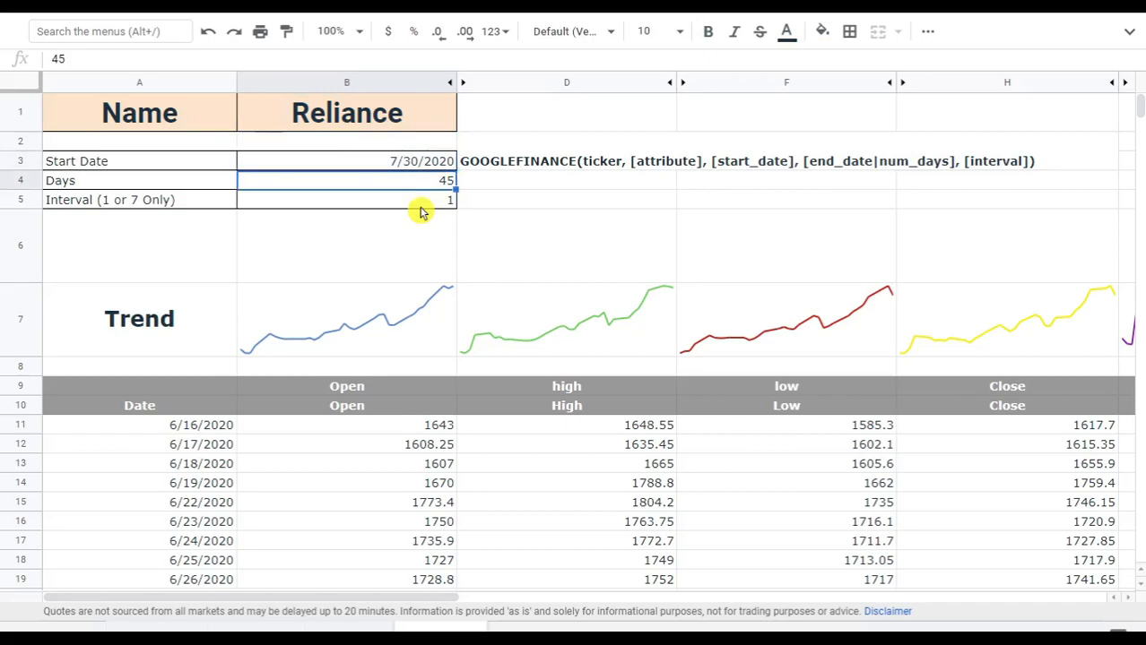
{"action": "key", "text": "Down"}
{"action": "key", "text": "Down"}
{"action": "key", "text": "Up"}
{"action": "key", "text": "Up"}
- Switch to the stock portfolio sheet and compare BPCL's 30 Days Chart and 1 Year Chart SPARKLINE formulas
{"action": "left_click", "coordinate": [156, 627]}
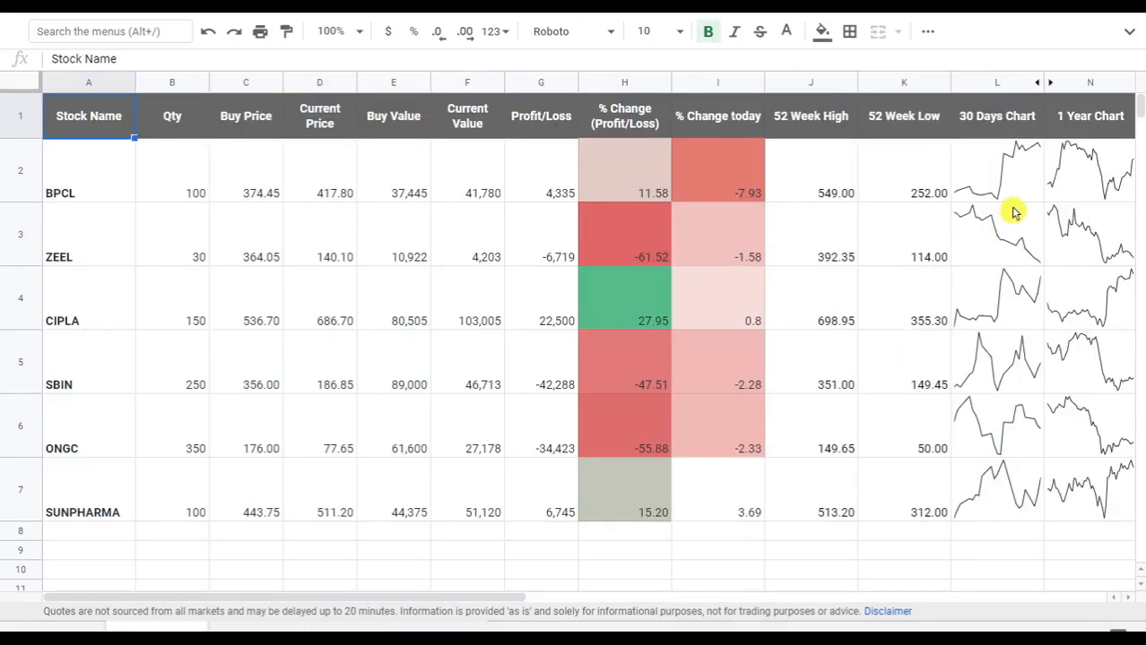
{"action": "left_click", "coordinate": [1013, 188]}
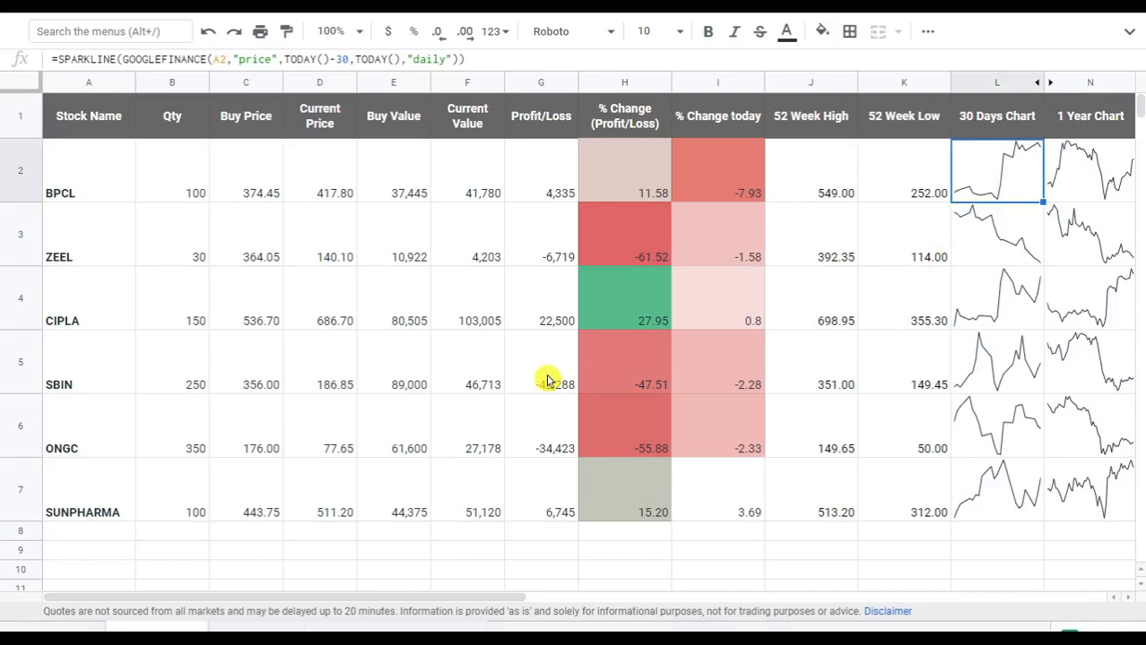
{"action": "scroll", "coordinate": [547, 381], "scroll_direction": "right", "scroll_amount": 2}
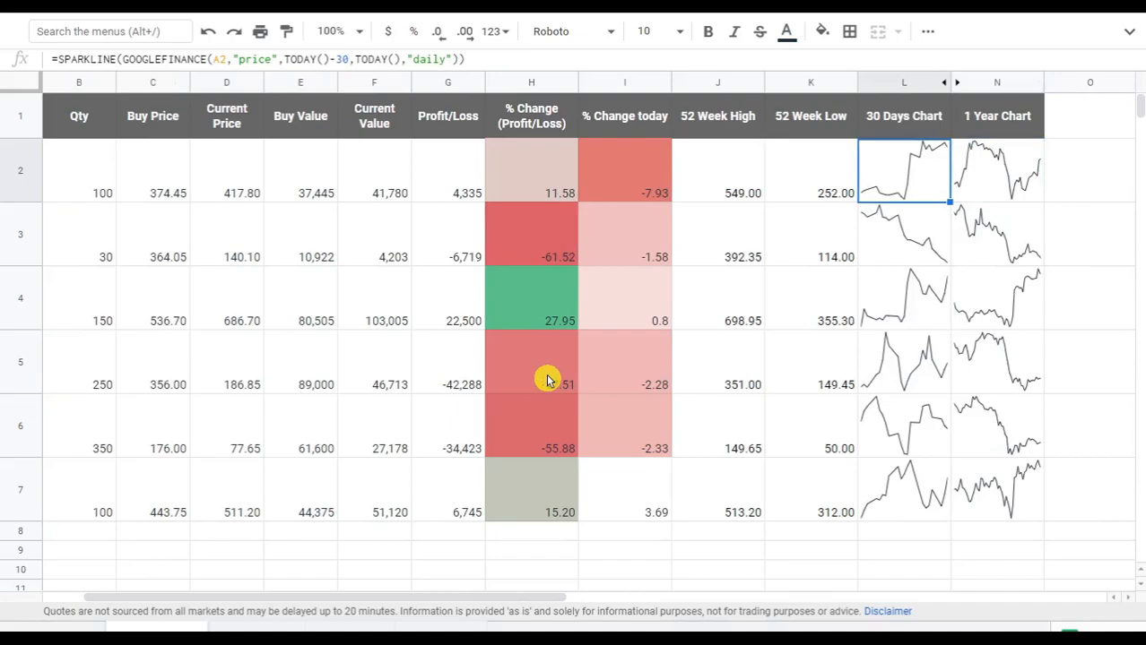
{"action": "key", "text": "Right"}
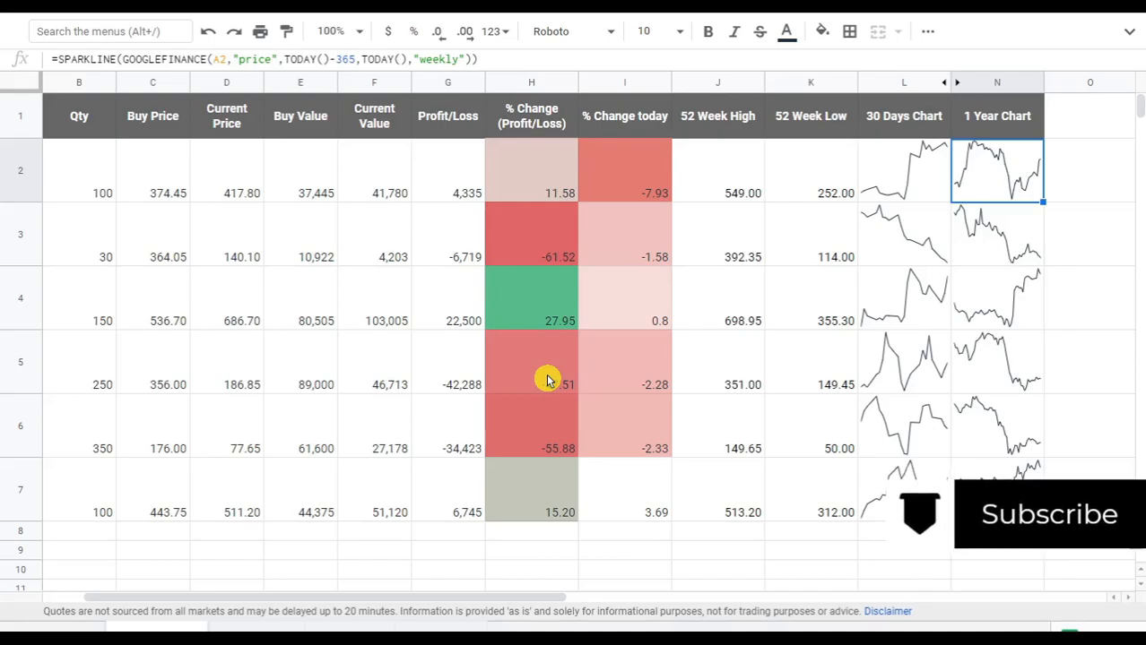
{"action": "key", "text": "Left"}
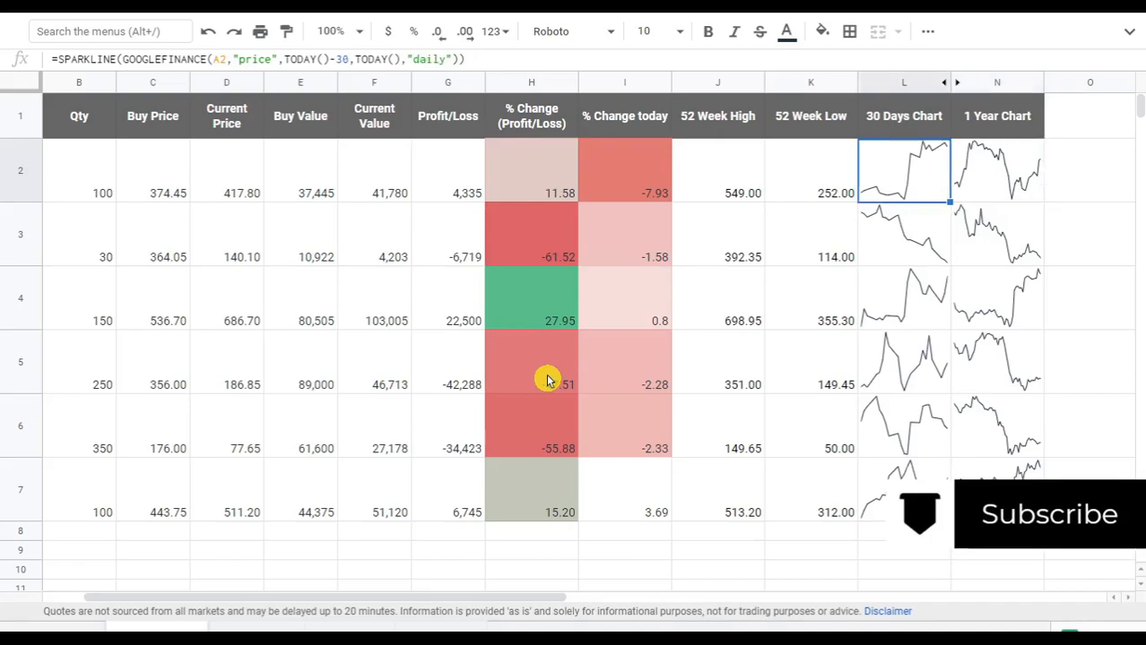
- Open BPCL's 30 Days Chart formula in L2 and examine the GOOGLEFINANCE function nested inside SPARKLINE
{"action": "key", "text": "F2"}
{"action": "key", "text": "Up"}
{"action": "key", "text": "Left"}
{"action": "key", "text": "Left"}
{"action": "key", "text": "Left"}
{"action": "key", "text": "Left"}
{"action": "key", "text": "Left"}
{"action": "key", "text": "Left"}
{"action": "key", "text": "Left"}
{"action": "key", "text": "Left"}
{"action": "key", "text": "Left"}
{"action": "key", "text": "Left"}
{"action": "key", "text": "Left"}
{"action": "key", "text": "Left"}
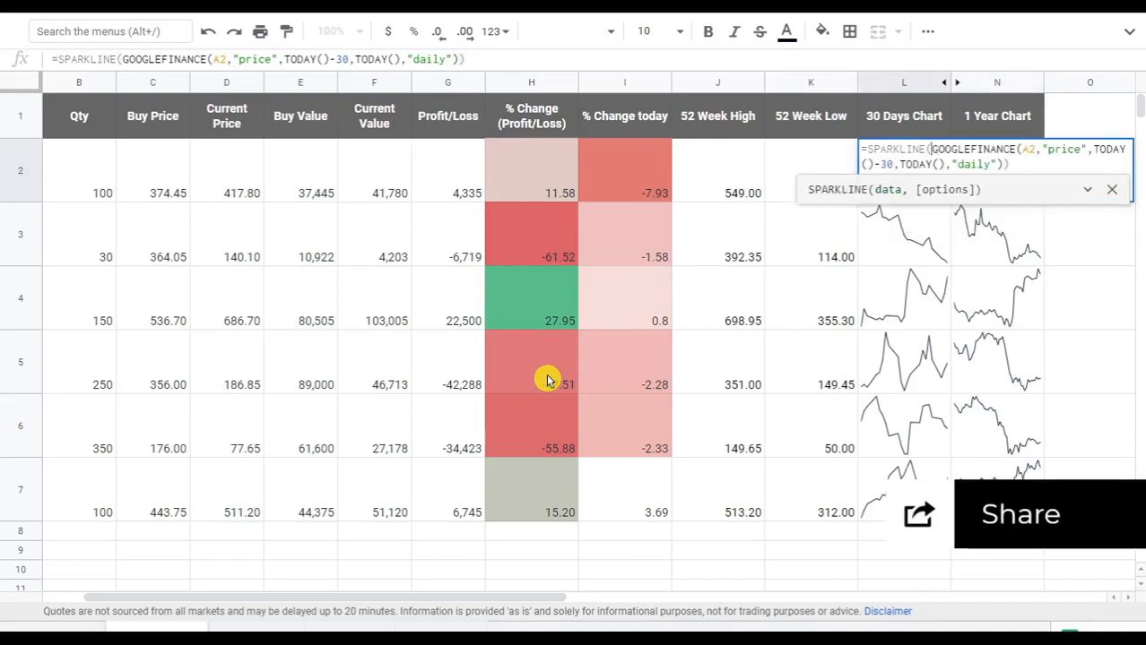